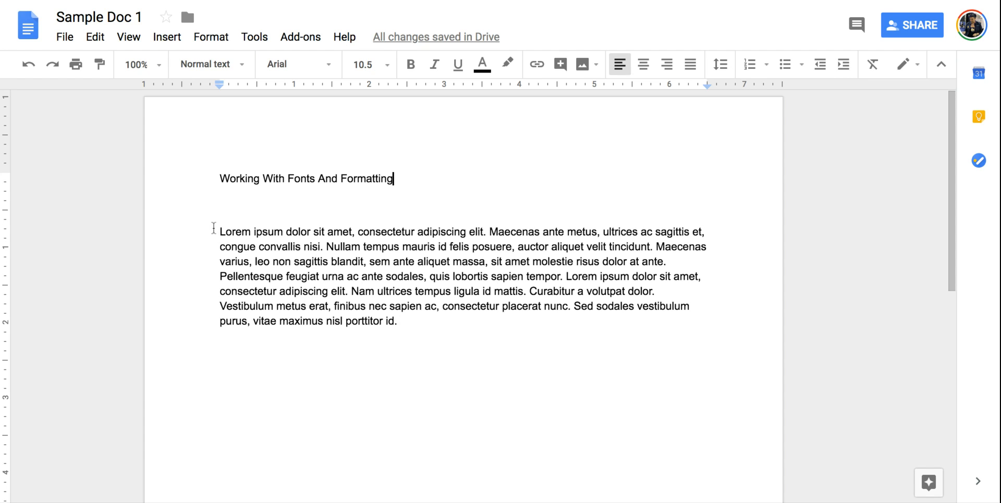
# Select the whole Lorem ipsum paragraph and browse the fonts available for it.
pyautogui.moveTo(216, 231); pyautogui.dragTo(330, 358)
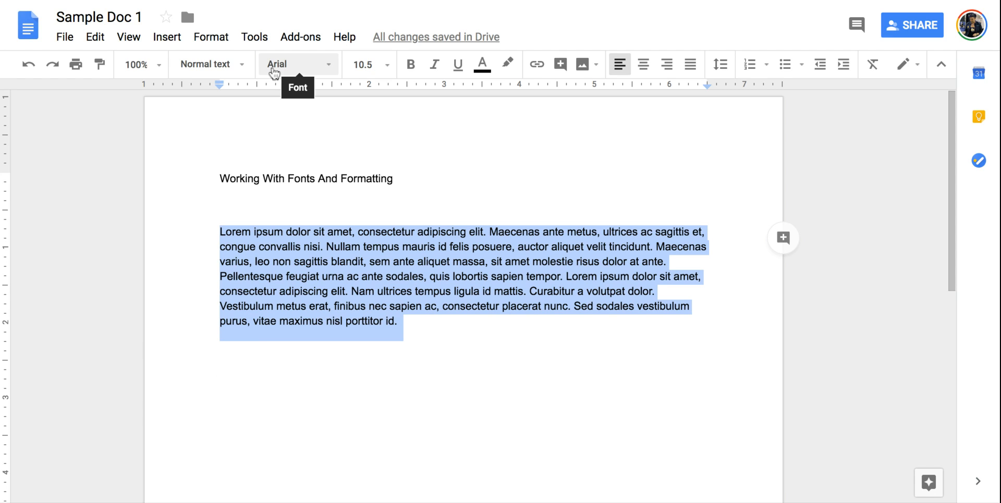
pyautogui.click(331, 68)
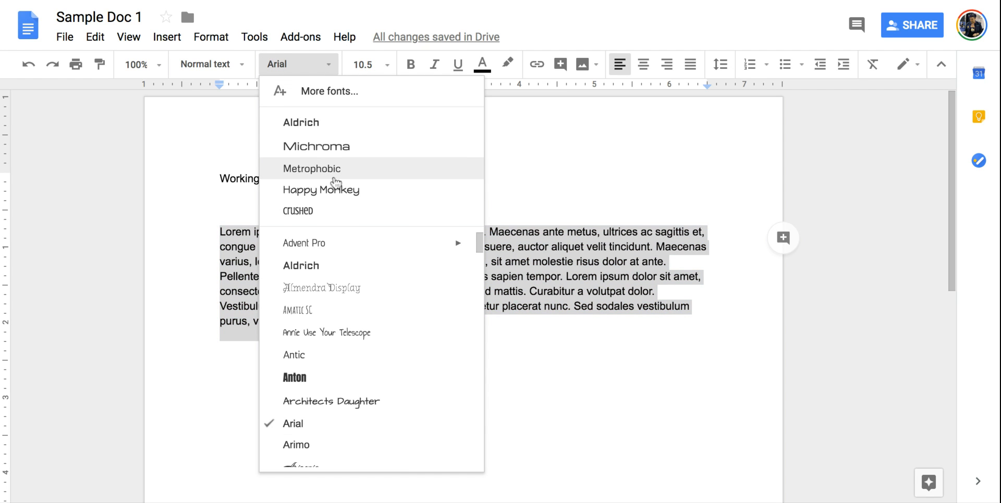
pyautogui.scroll(-15, 330, 289)
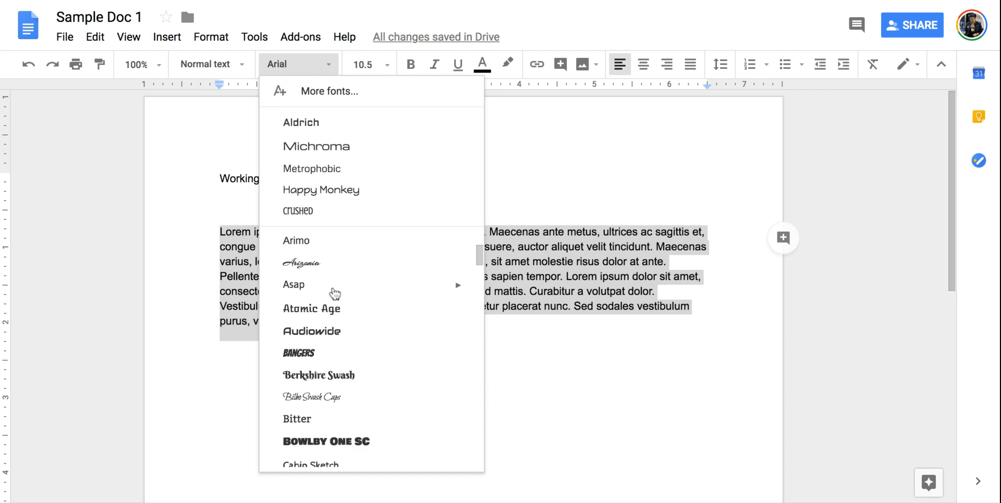
pyautogui.scroll(-3, 335, 293)
pyautogui.scroll(17, 332, 277)
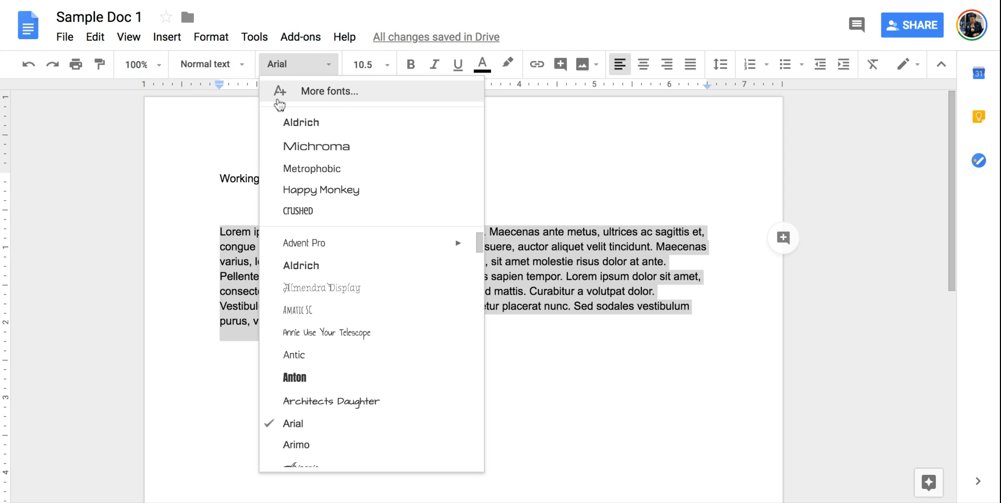
# Open the full font catalogue and add Titillium Web to My fonts.
pyautogui.click(325, 93)
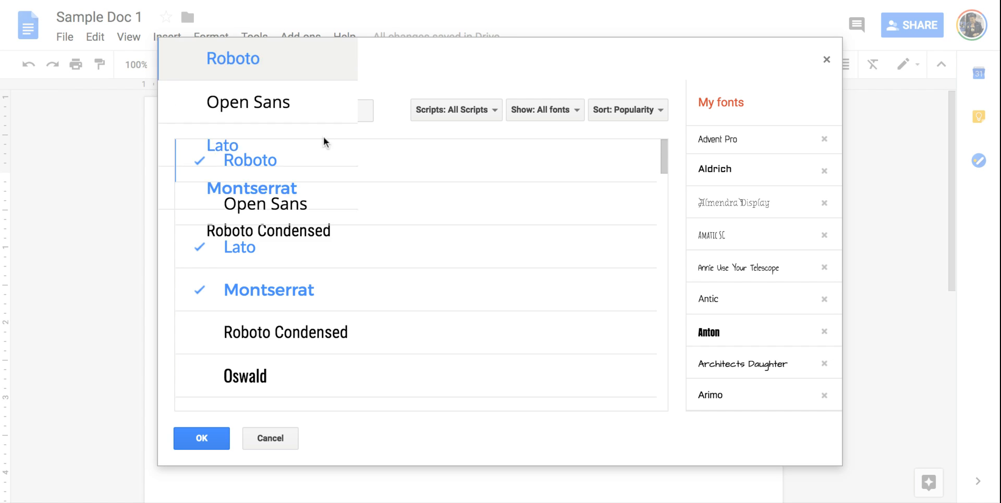
pyautogui.scroll(-6, 340, 245)
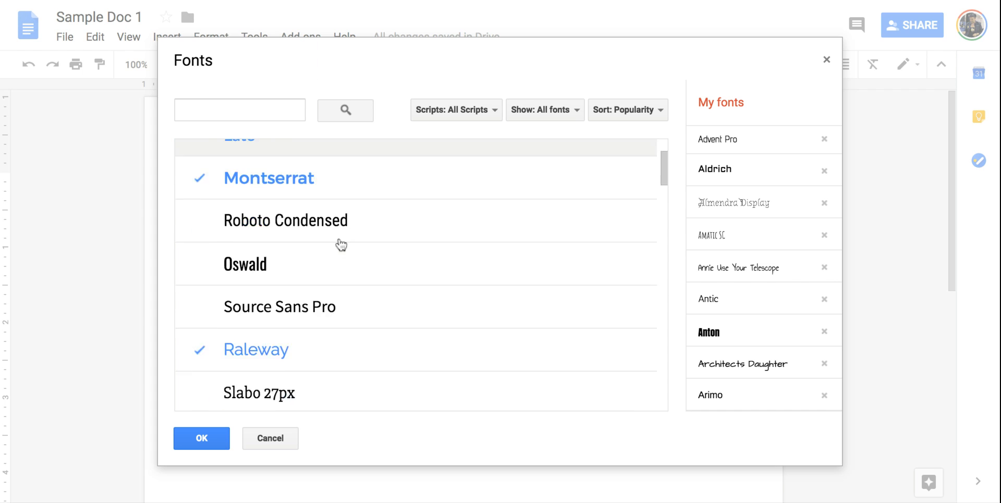
pyautogui.scroll(-7, 417, 251)
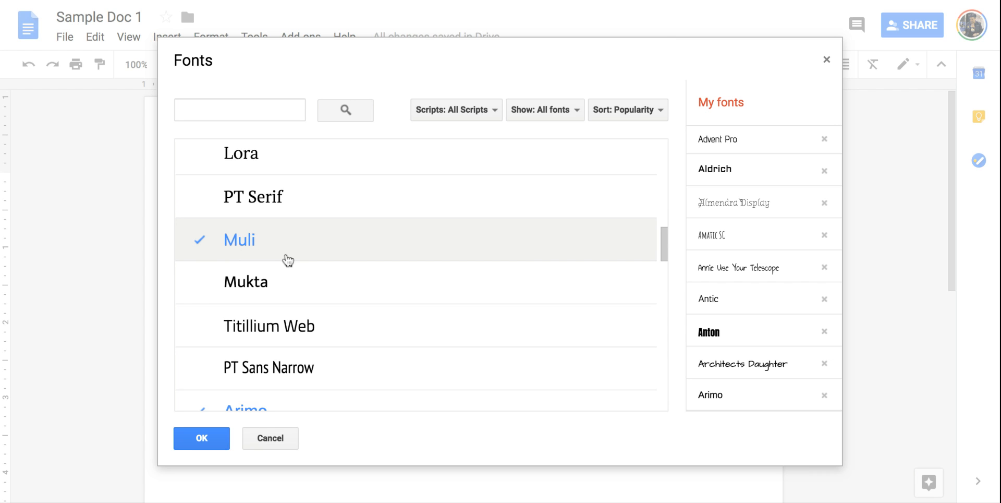
pyautogui.scroll(-3, 342, 294)
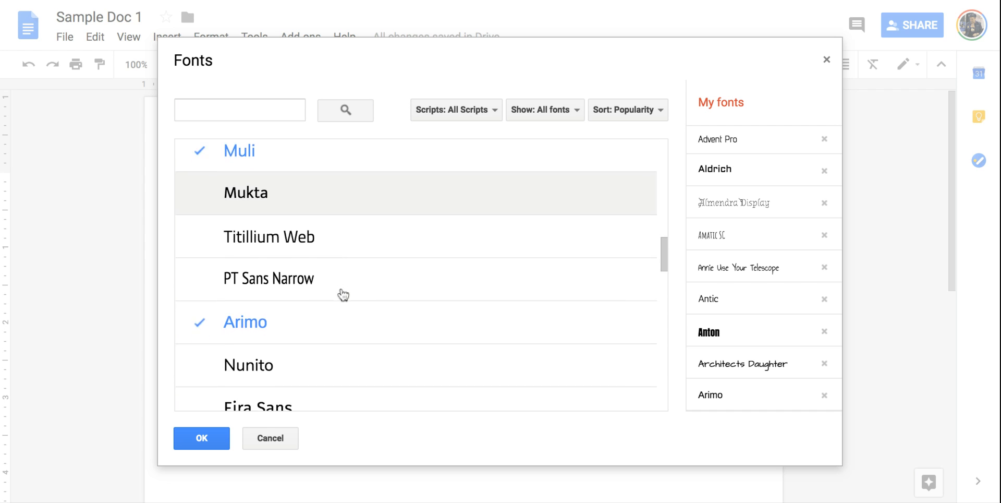
pyautogui.scroll(-3, 344, 295)
pyautogui.scroll(2, 343, 295)
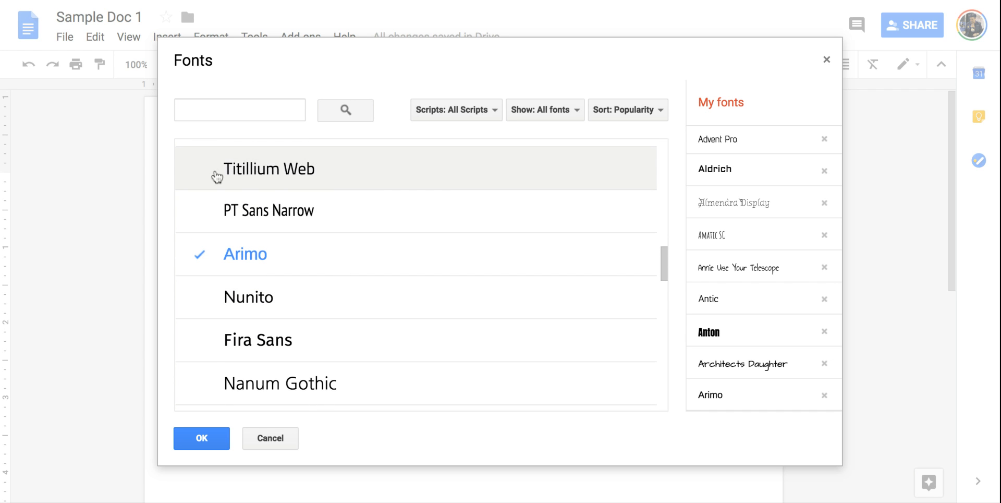
pyautogui.click(235, 172)
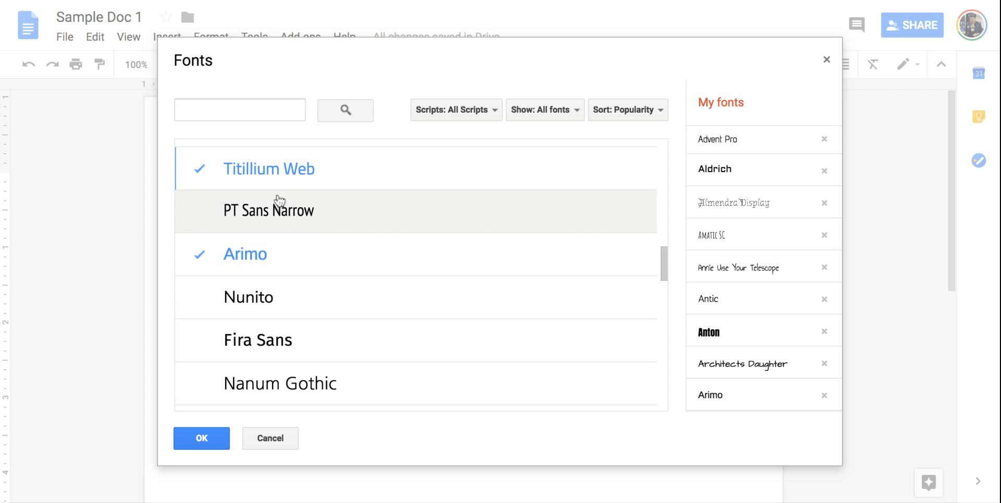
# Find the Sacramento script font further down the catalogue and add it to My fonts.
pyautogui.scroll(-5, 340, 249)
pyautogui.scroll(-10, 340, 248)
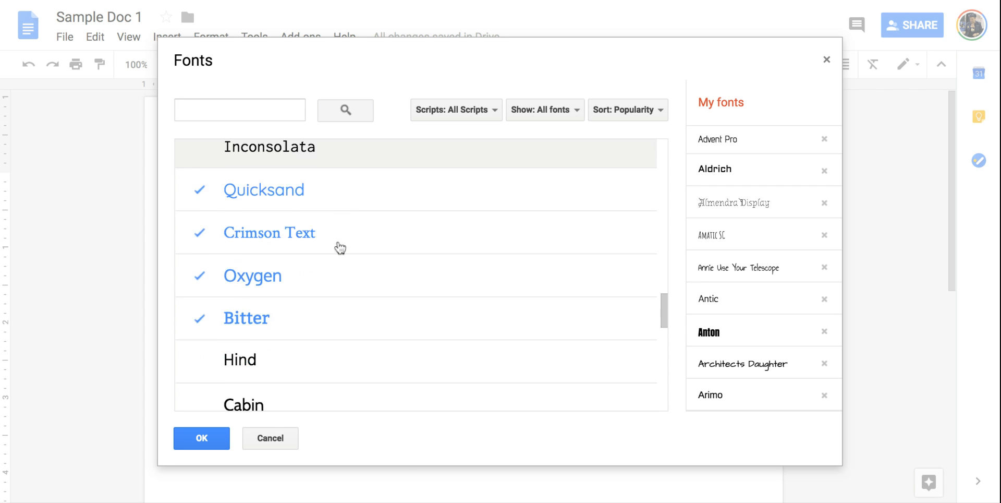
pyautogui.scroll(-10, 420, 272)
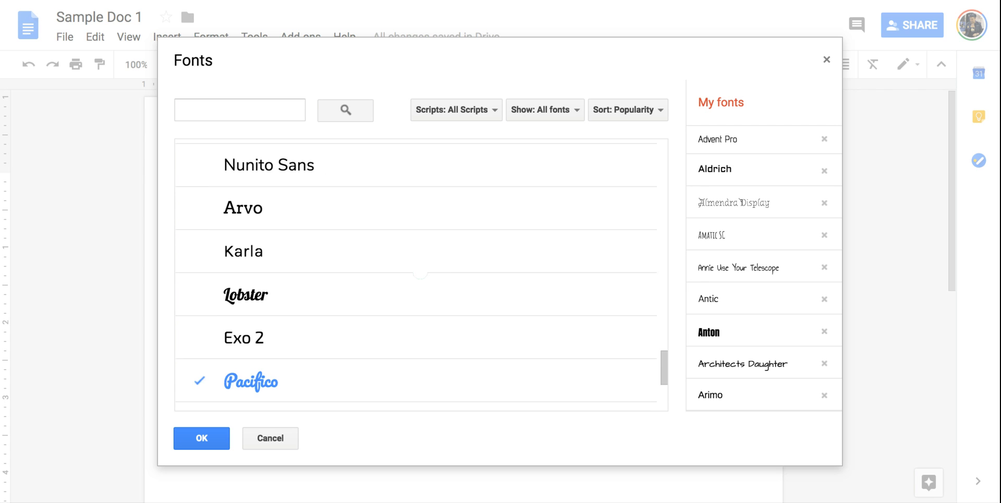
pyautogui.scroll(-10, 420, 272)
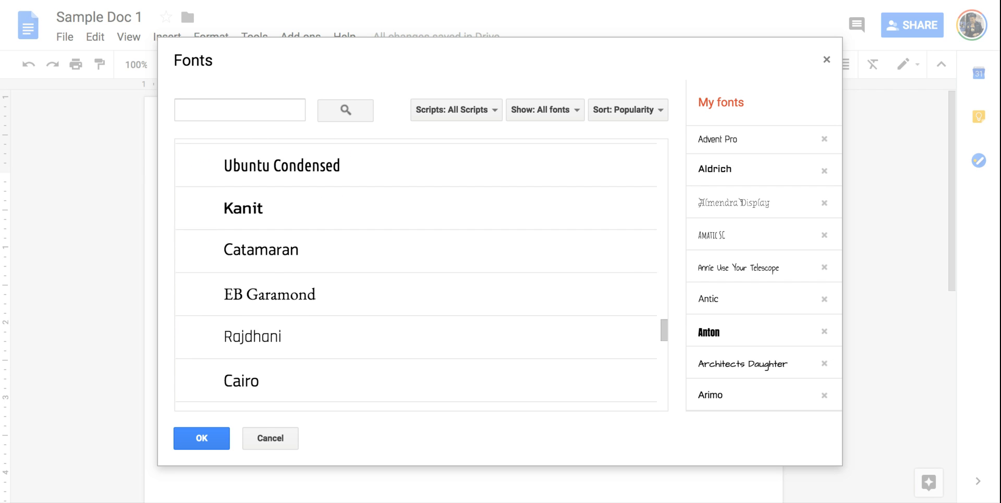
pyautogui.scroll(-10, 420, 272)
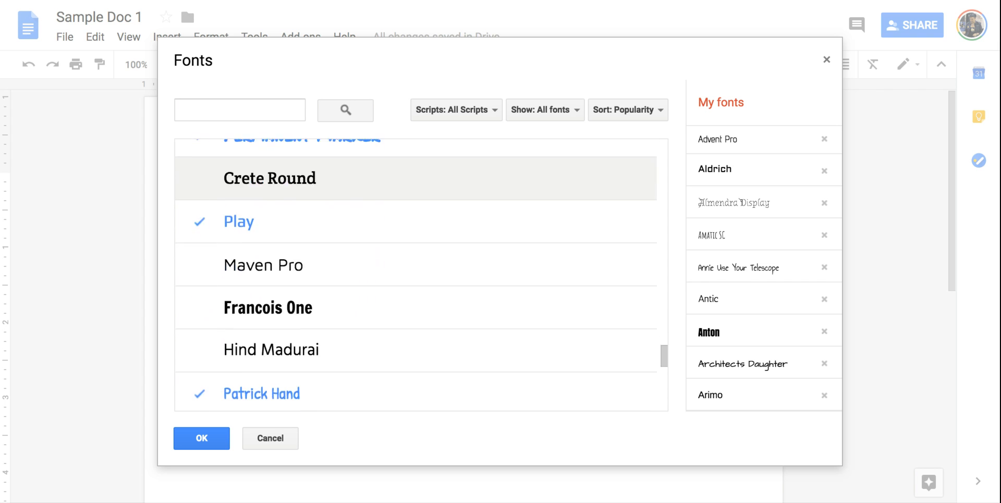
pyautogui.scroll(-8, 421, 270)
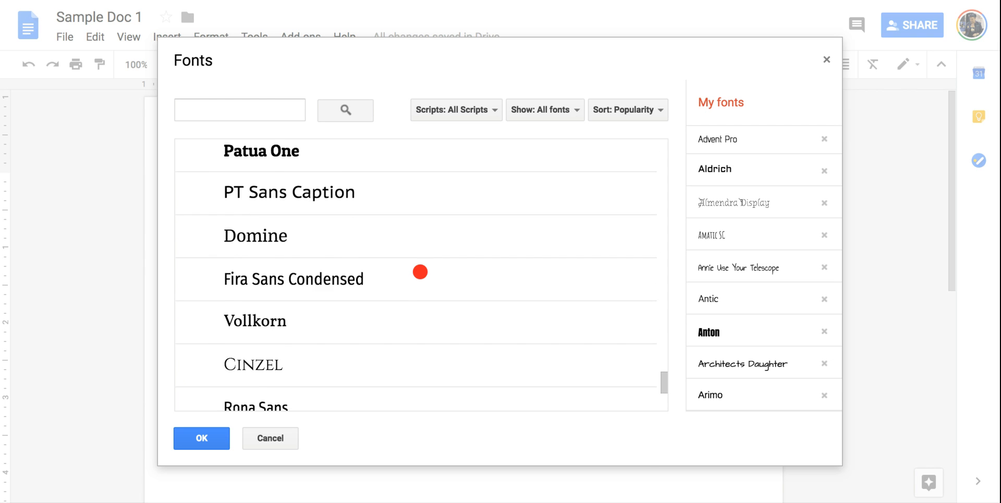
pyautogui.scroll(-10, 421, 240)
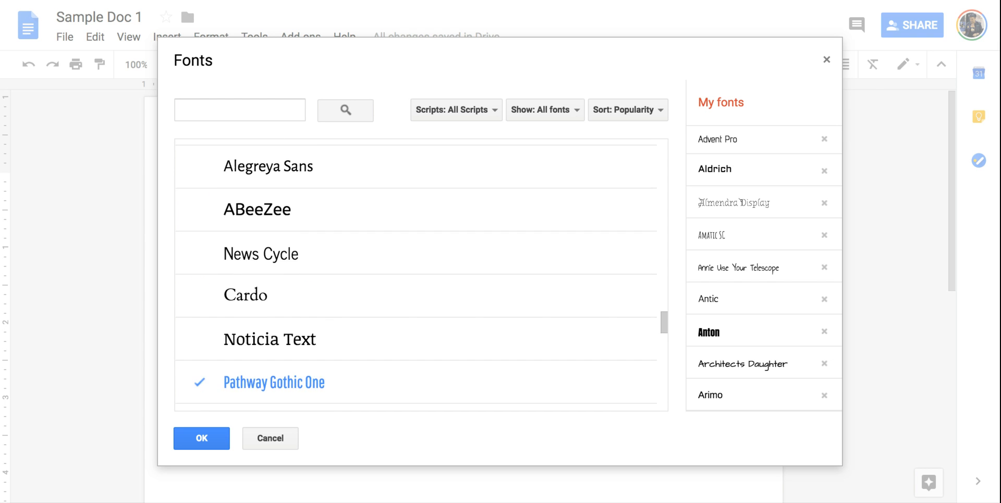
pyautogui.scroll(-7, 421, 230)
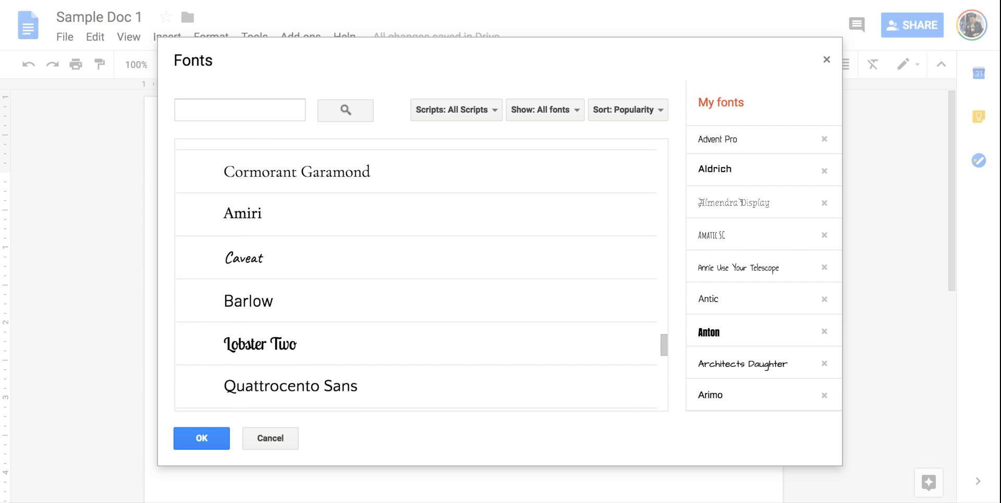
pyautogui.scroll(4, 206, 248)
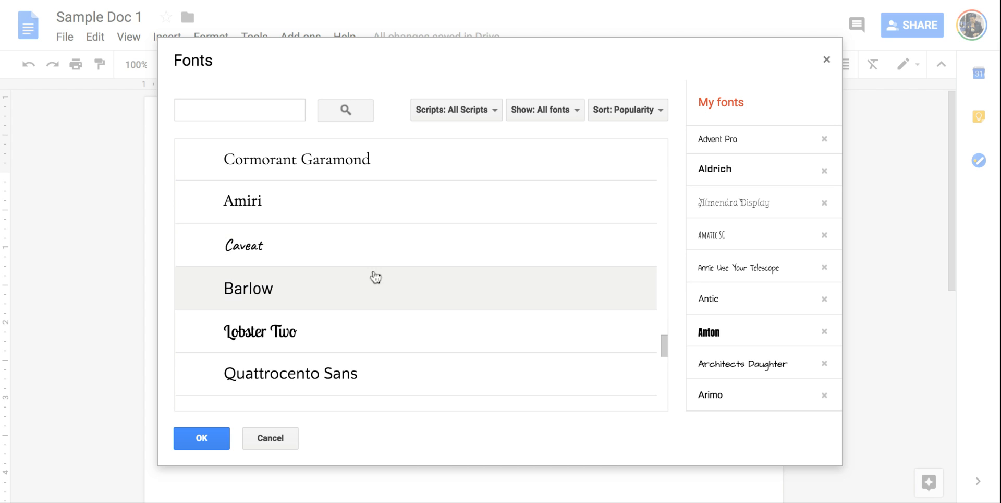
pyautogui.scroll(-5, 378, 277)
pyautogui.scroll(-10, 383, 280)
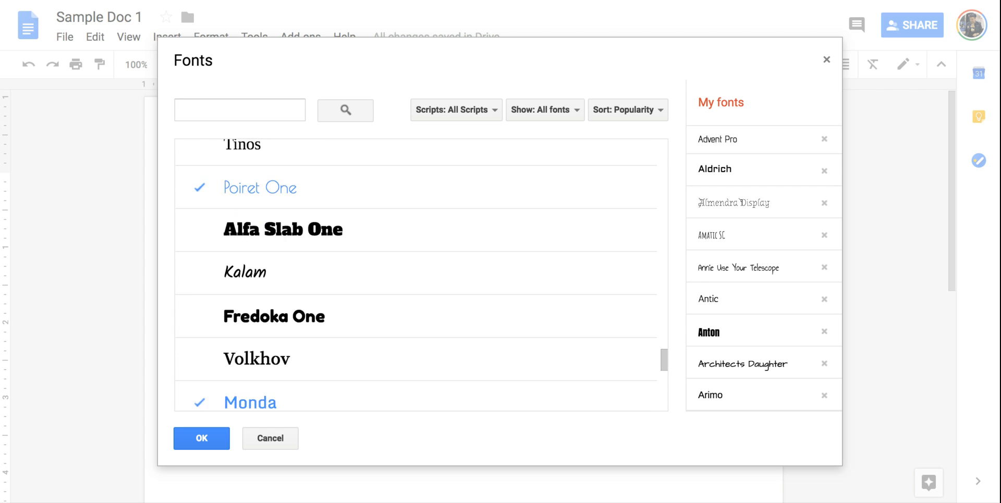
pyautogui.scroll(-3, 307, 250)
pyautogui.click(307, 250)
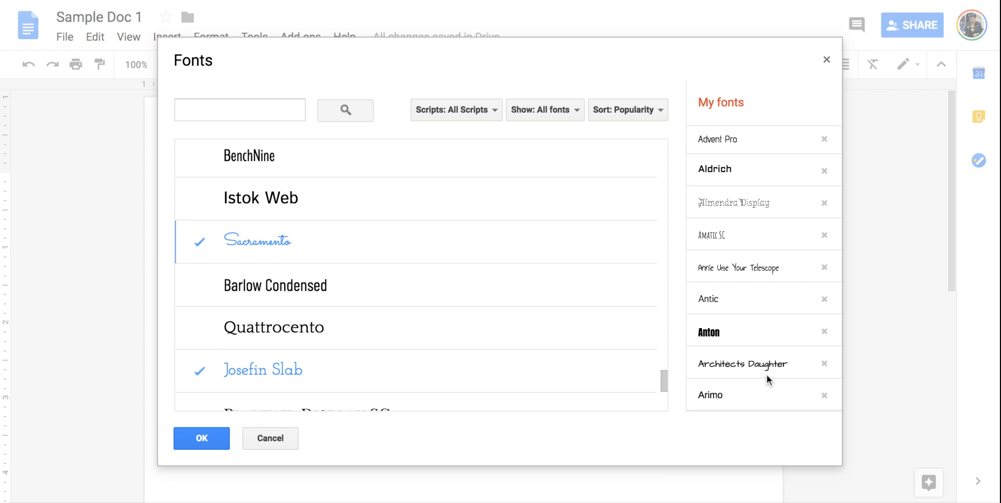
# Remove Arimo from My fonts and confirm the font selection.
pyautogui.scroll(-3, 769, 296)
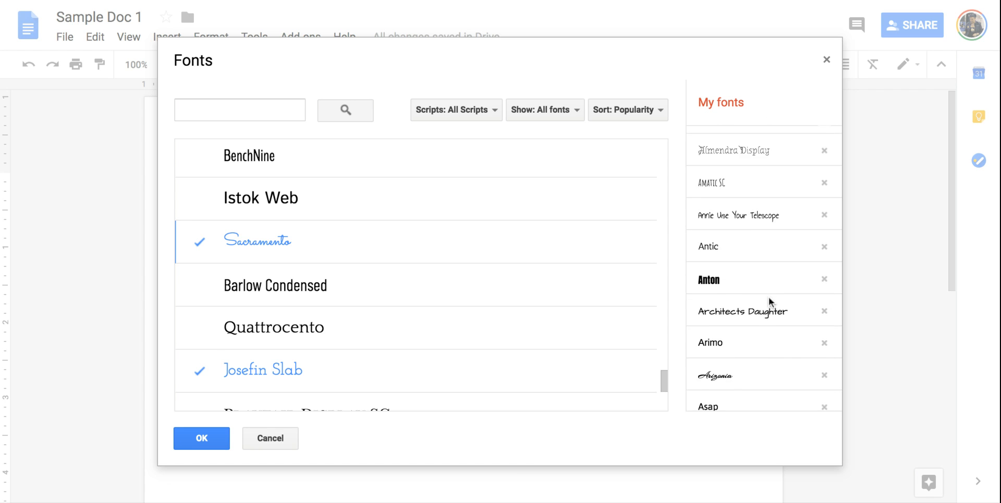
pyautogui.scroll(-2, 769, 296)
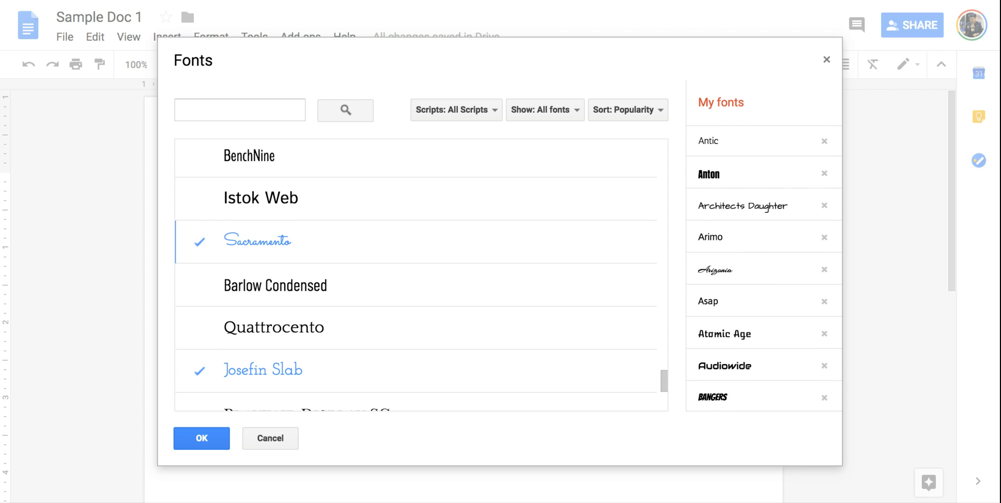
pyautogui.scroll(-1, 780, 285)
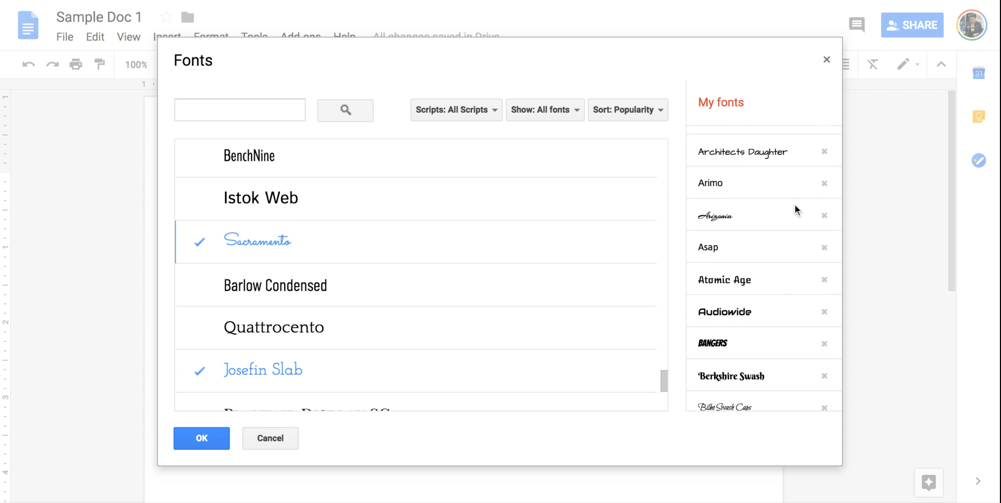
pyautogui.click(824, 184)
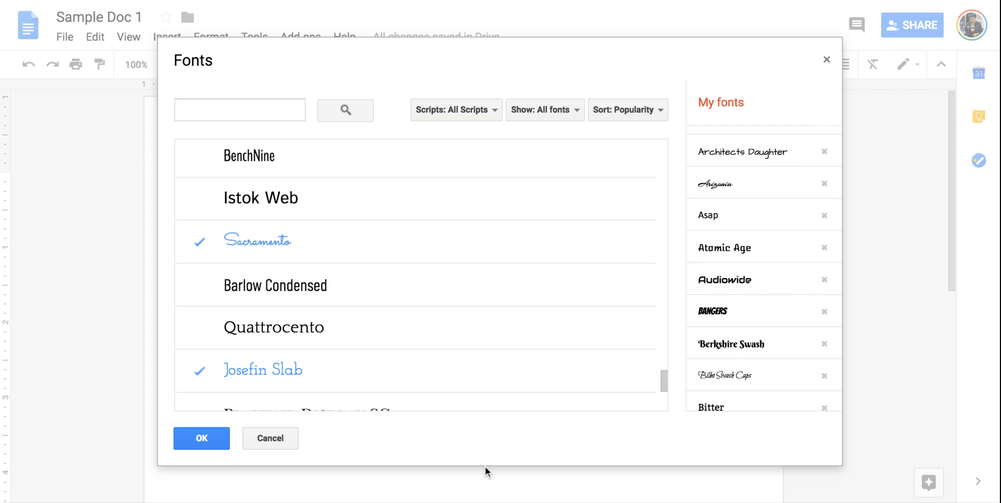
pyautogui.click(204, 441)
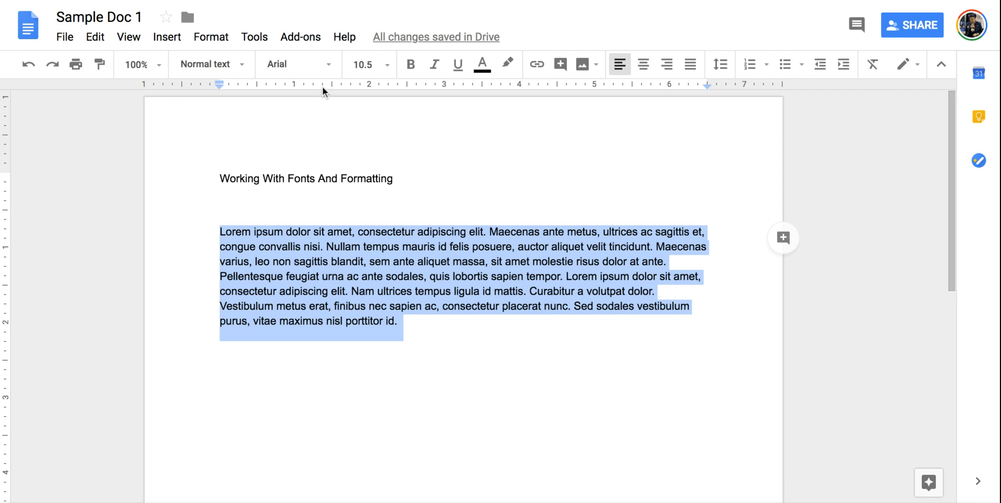
# Apply the Bowlby One SC font to the selected Lorem ipsum paragraph.
pyautogui.click(331, 66)
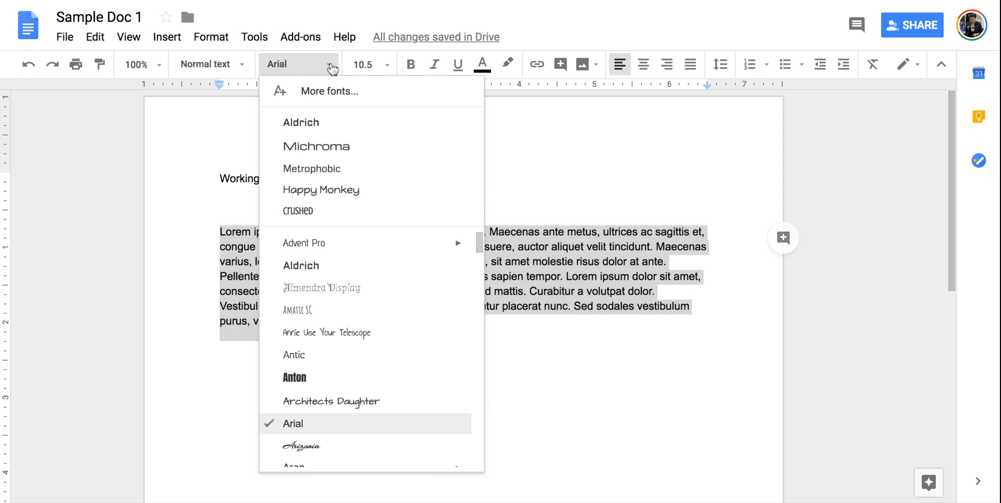
pyautogui.scroll(-3, 345, 251)
pyautogui.scroll(-3, 345, 253)
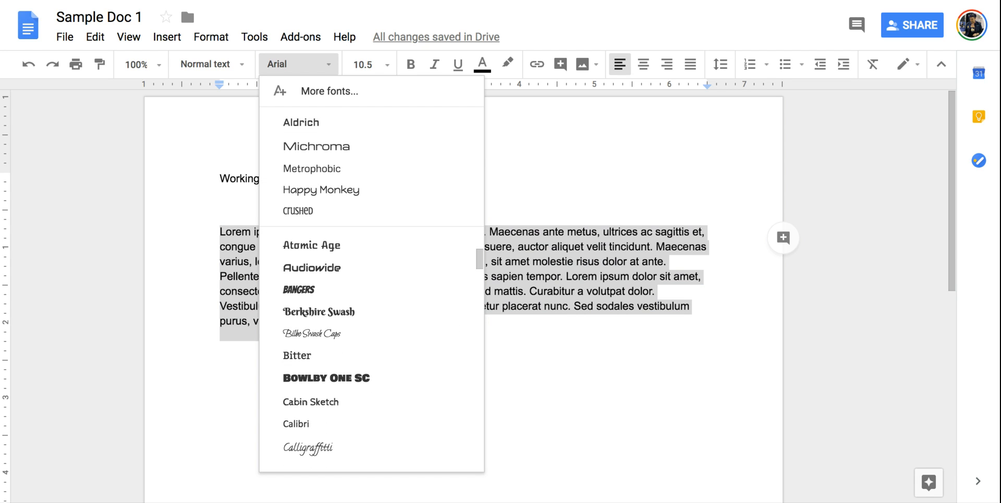
pyautogui.scroll(-3, 345, 253)
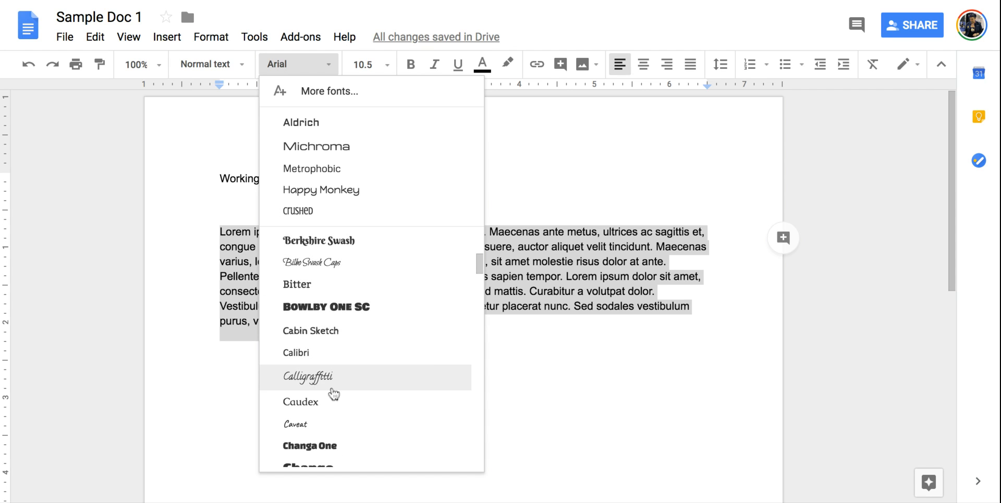
pyautogui.click(331, 312)
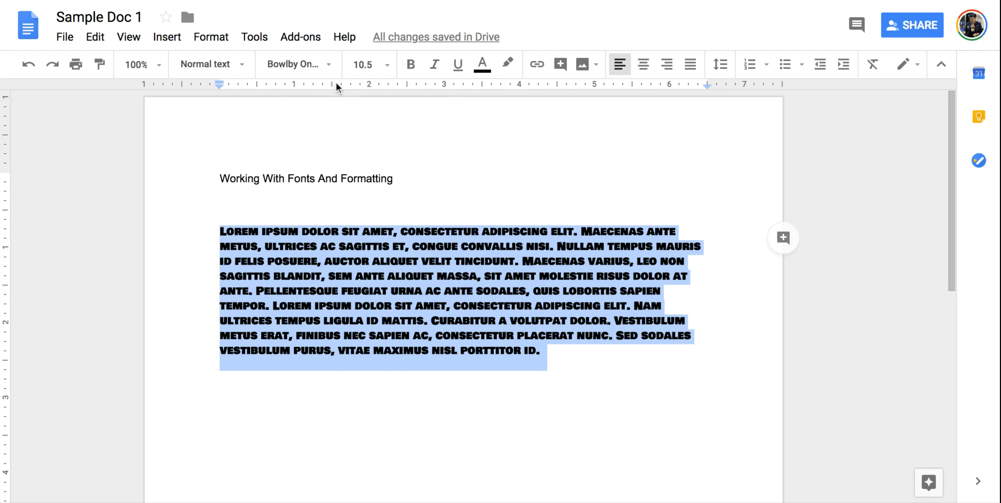
# Set the selected paragraph to the Happy Monkey font at size 12, then deselect it.
pyautogui.click(329, 65)
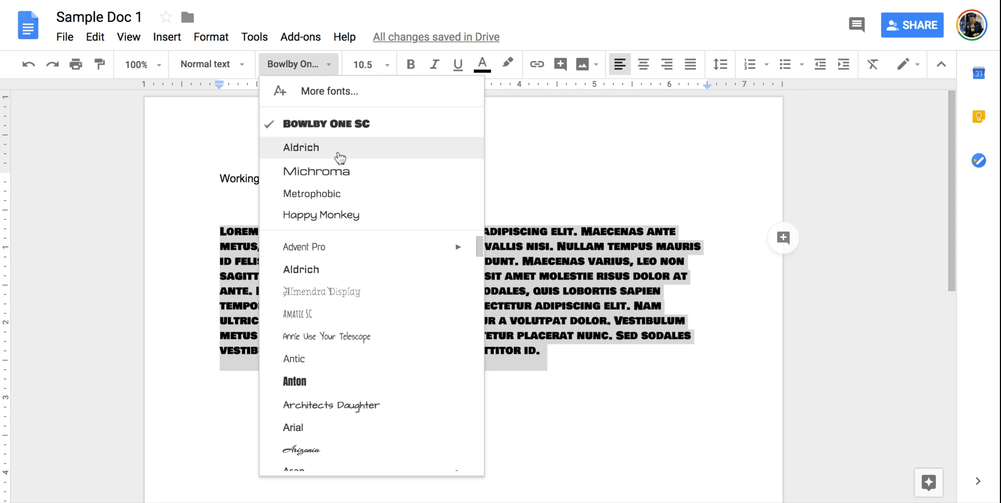
pyautogui.click(342, 219)
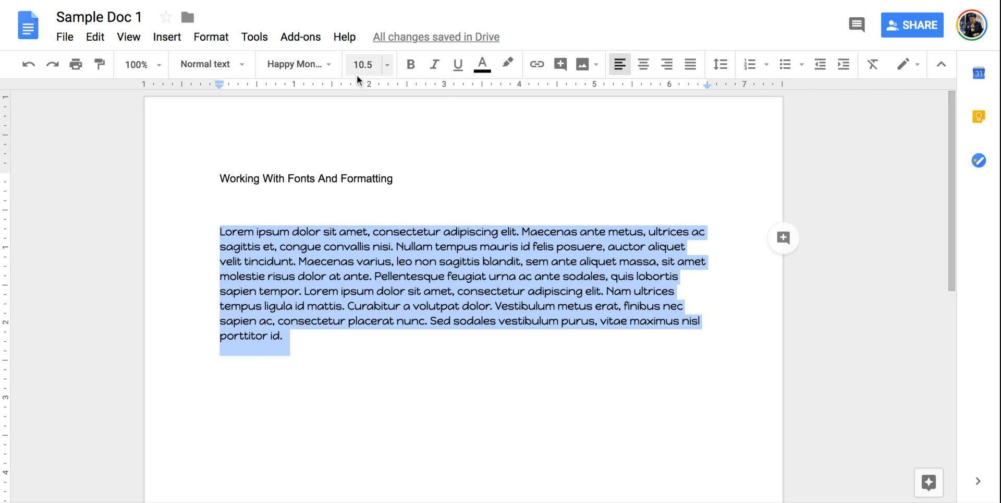
pyautogui.click(388, 65)
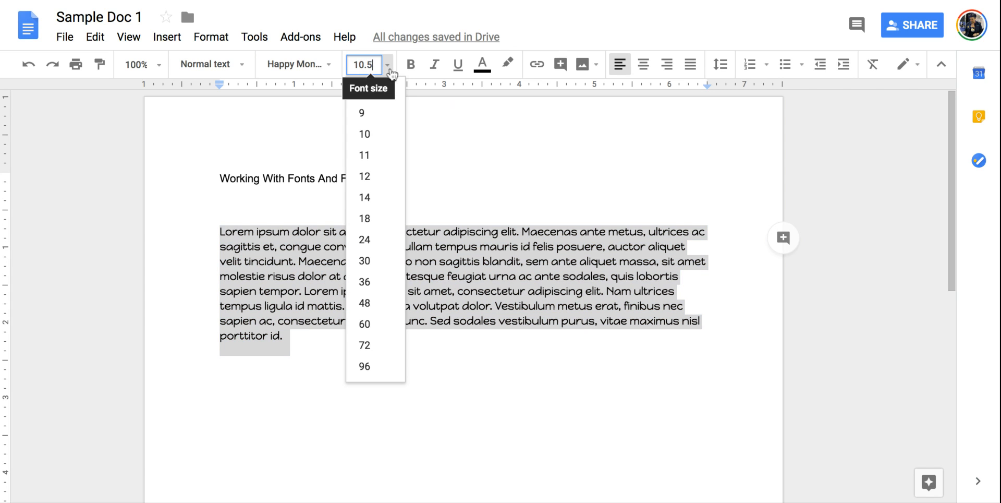
pyautogui.click(372, 177)
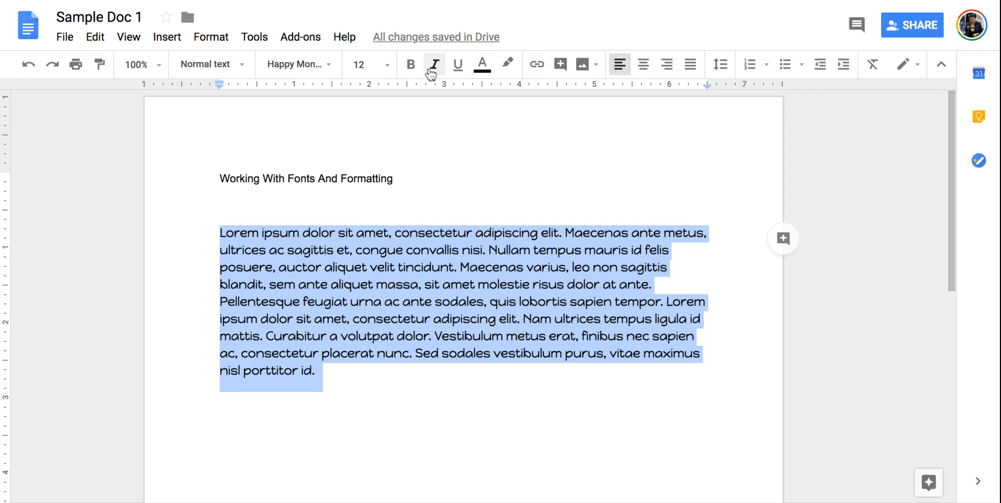
pyautogui.click(219, 267)
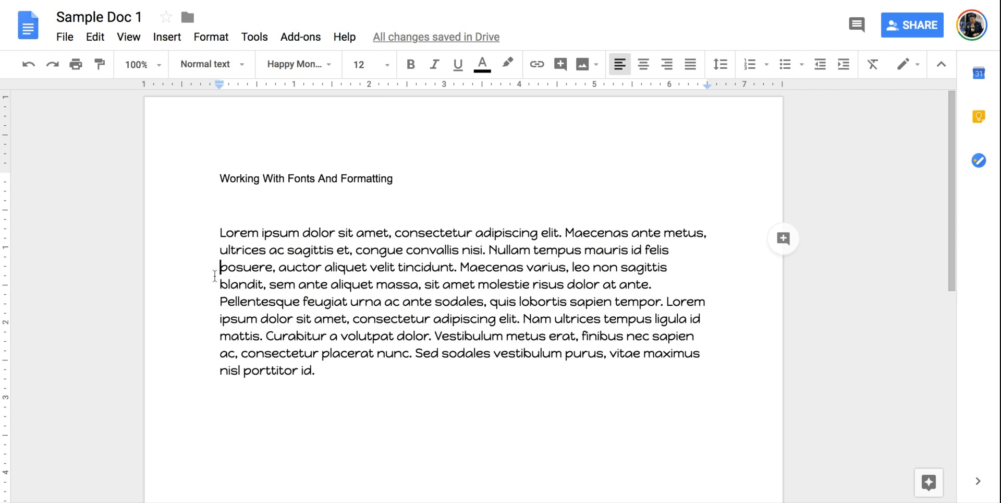
pyautogui.click(435, 64)
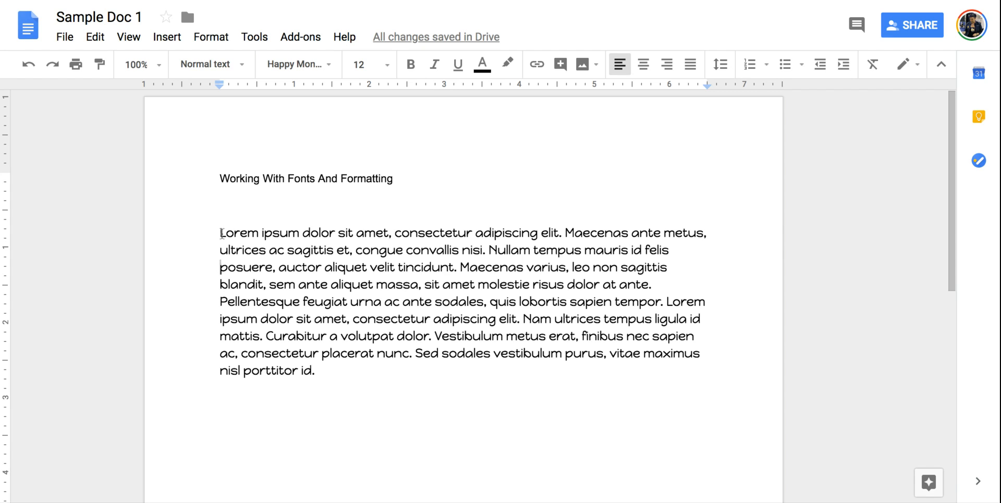
# Make the phrase "consectetur adipiscing elit" in the first line of the Lorem ipsum paragraph bold.
pyautogui.click(393, 232)
pyautogui.hotkey('shift', 'Right')
pyautogui.hotkey('shift', 'Right')
pyautogui.hotkey('shift', 'Right')
pyautogui.hotkey('shift', 'Right')
pyautogui.hotkey('shift', 'Right')
pyautogui.hotkey('shift', 'Right')
pyautogui.hotkey('shift', 'Right')
pyautogui.hotkey('shift', 'Right')
pyautogui.hotkey('shift', 'Right')
pyautogui.hotkey('shift', 'Right')
pyautogui.hotkey('shift', 'Right')
pyautogui.hotkey('shift', 'Right')
pyautogui.hotkey('shift', 'Right')
pyautogui.hotkey('shift', 'Right')
pyautogui.hotkey('shift', 'Right')
pyautogui.hotkey('shift', 'Right')
pyautogui.hotkey('shift', 'Right')
pyautogui.hotkey('shift', 'Right')
pyautogui.hotkey('shift', 'Right')
pyautogui.hotkey('shift', 'Right')
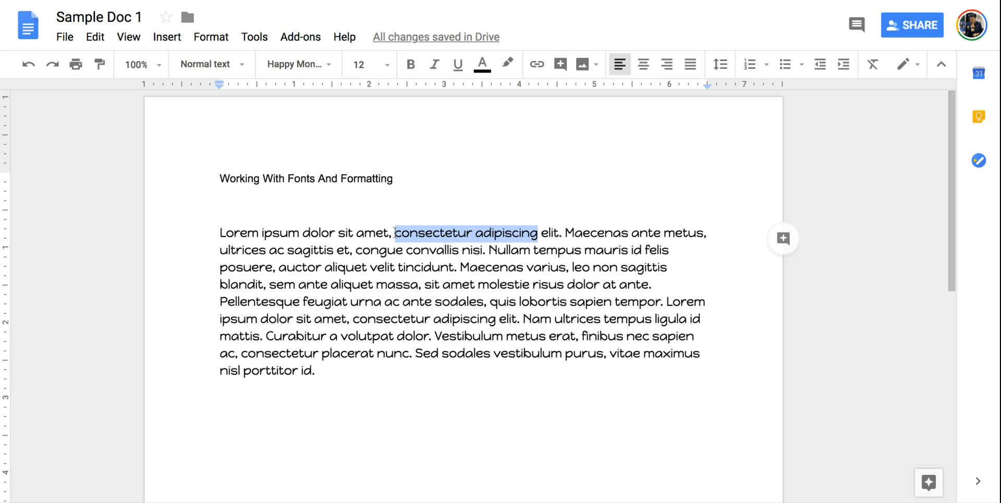
pyautogui.hotkey('shift', 'Right')
pyautogui.hotkey('shift', 'Right')
pyautogui.click(413, 65)
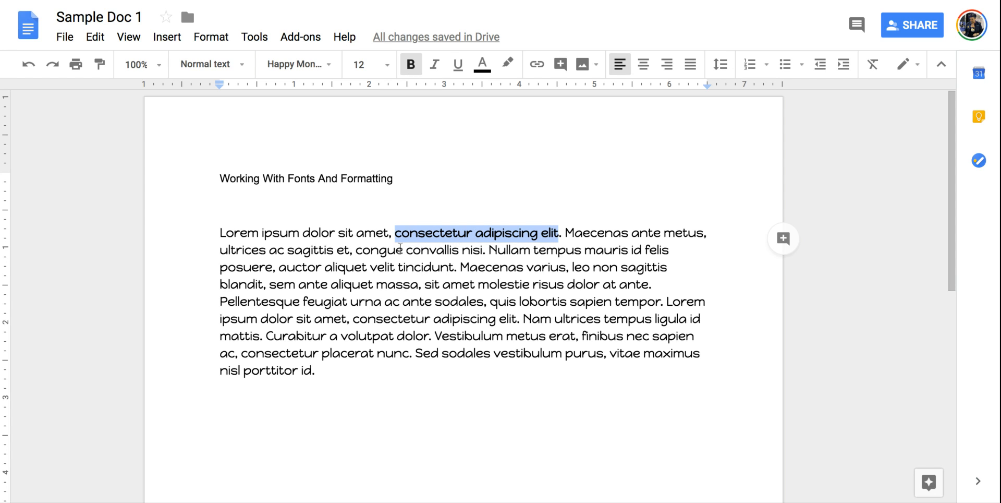
# Try italic and underline in place of bold on "consectetur adipiscing elit", then restore bold and deselect the phrase.
pyautogui.click(413, 67)
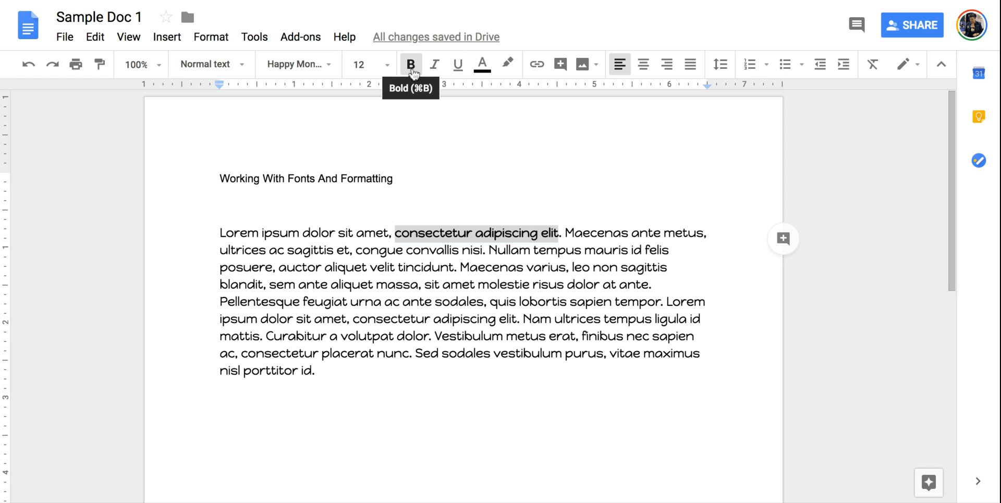
pyautogui.click(436, 66)
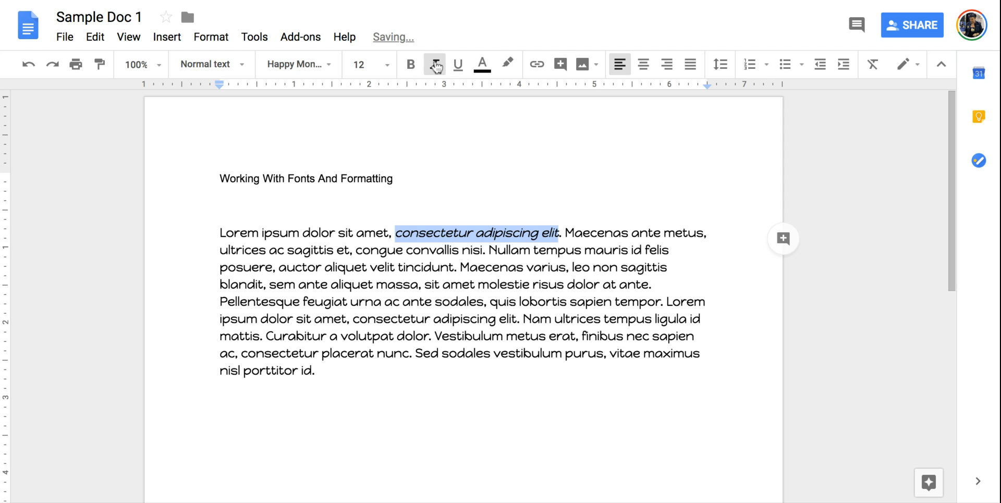
pyautogui.click(436, 66)
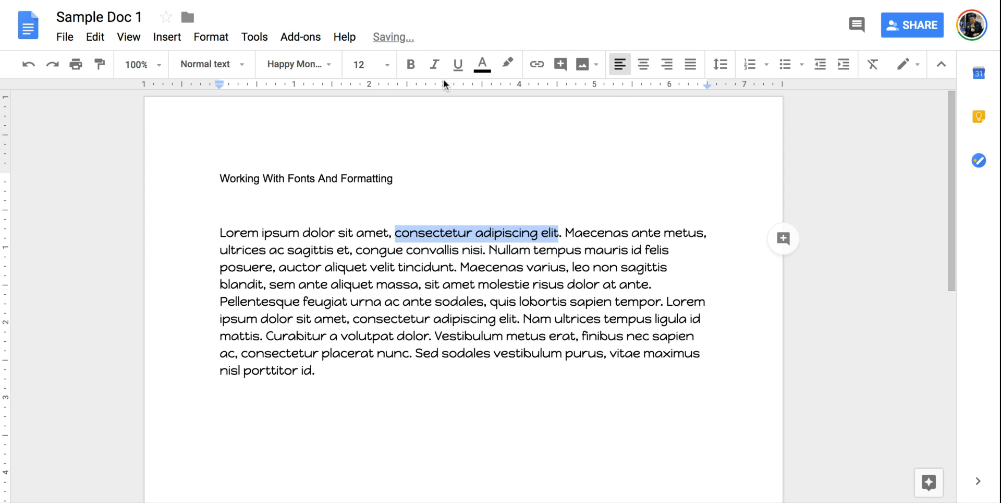
pyautogui.click(458, 71)
pyautogui.click(459, 71)
pyautogui.click(412, 74)
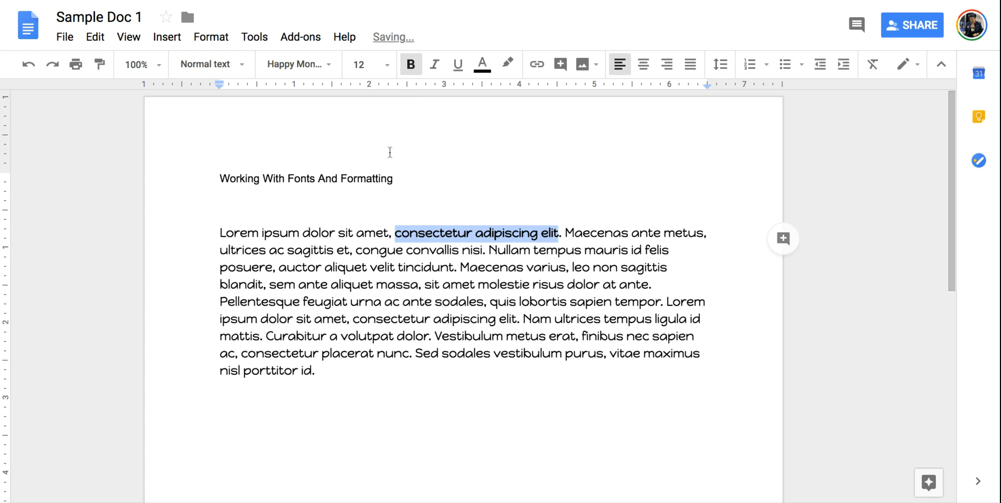
pyautogui.click(394, 194)
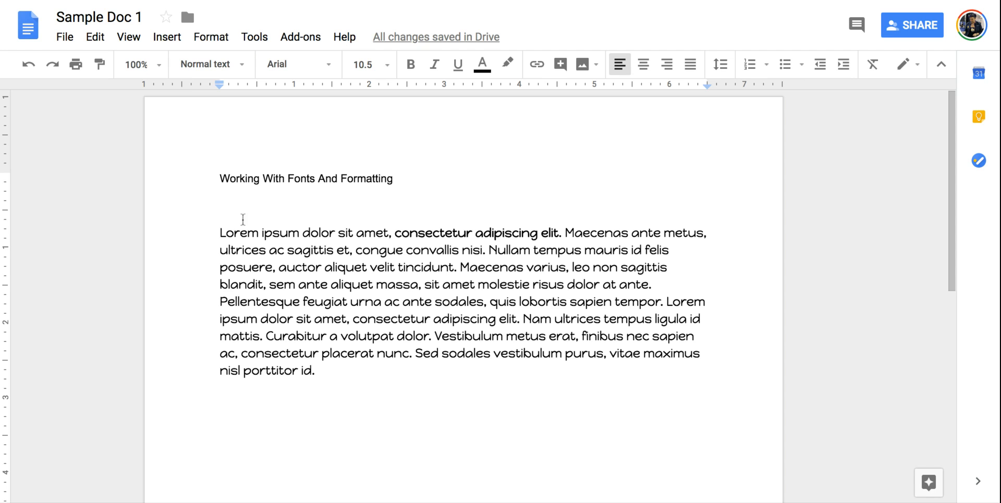
# Change the text color of the whole Lorem ipsum paragraph to purple and deselect it.
pyautogui.moveTo(219, 233); pyautogui.dragTo(319, 384)
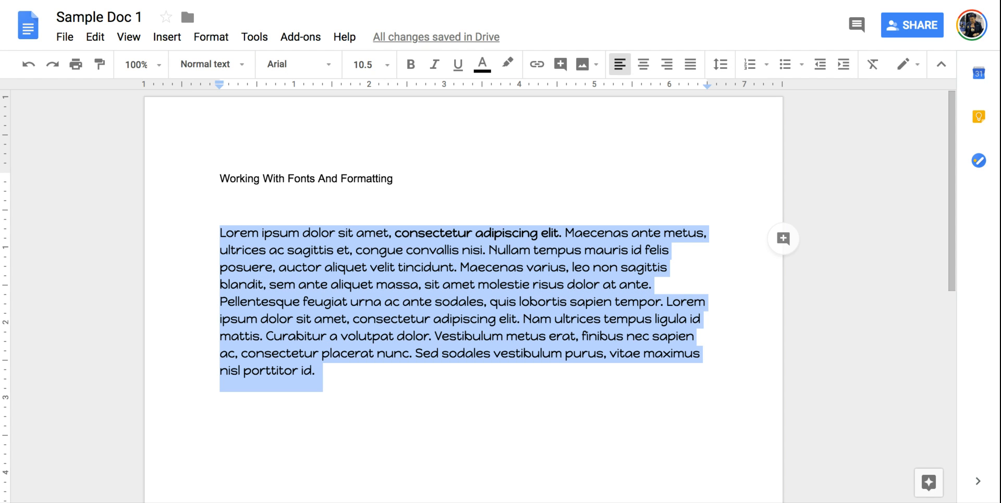
pyautogui.click(486, 73)
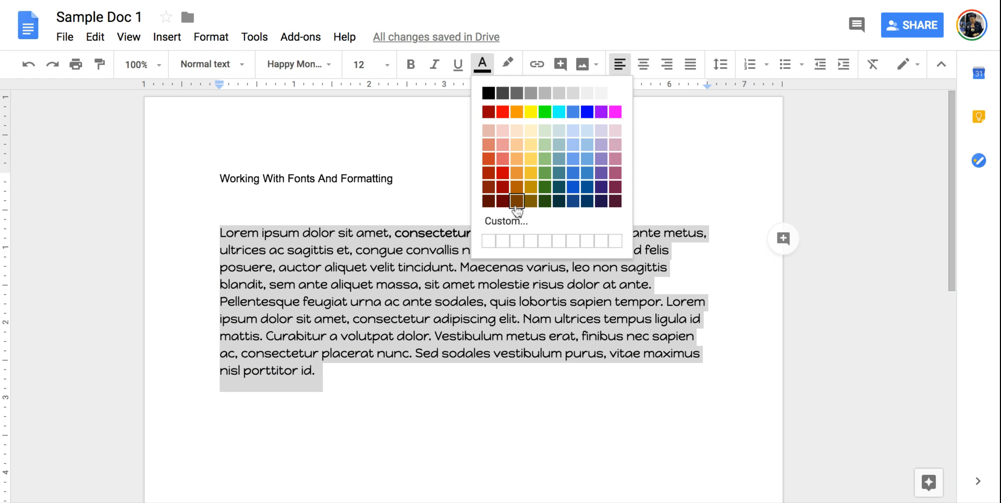
pyautogui.click(502, 221)
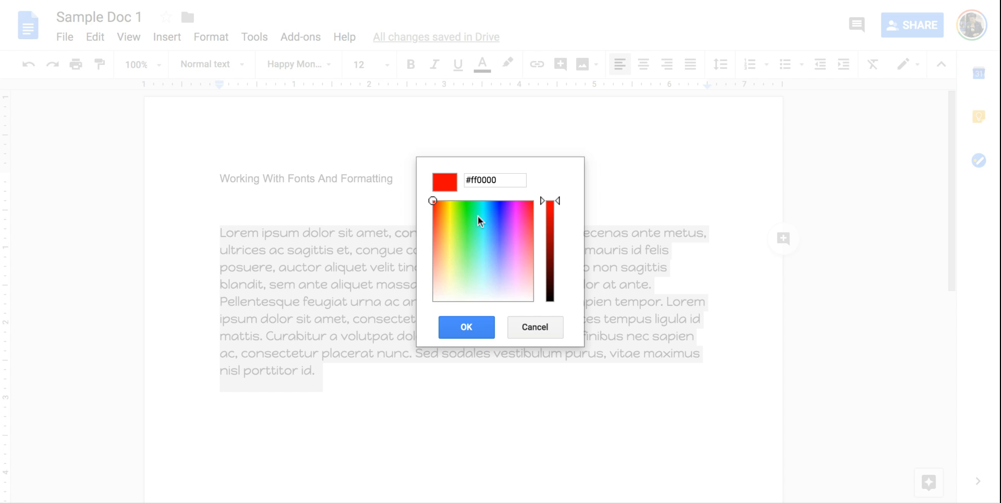
pyautogui.click(521, 327)
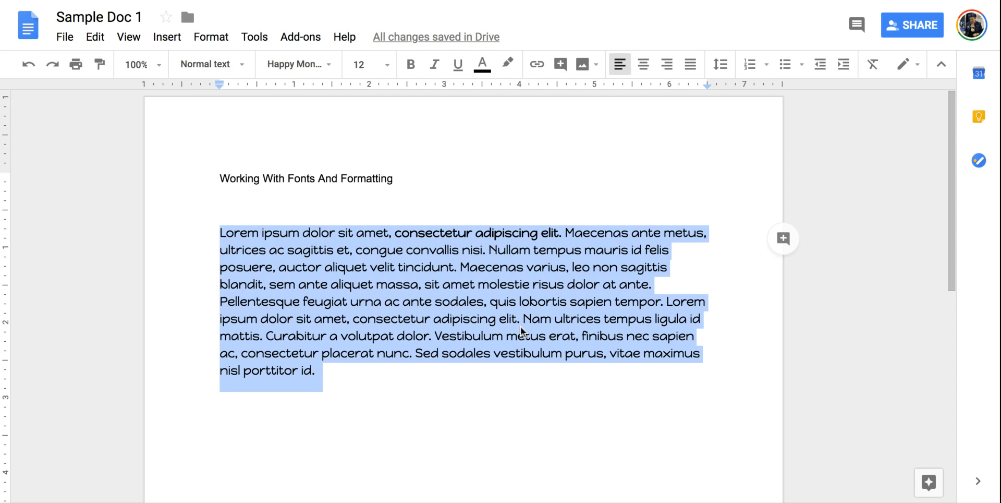
pyautogui.click(485, 75)
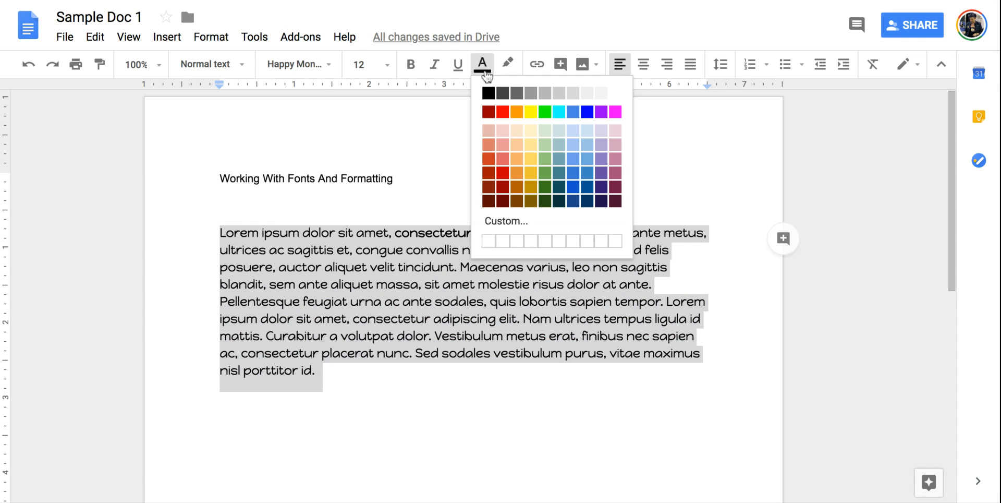
pyautogui.click(601, 111)
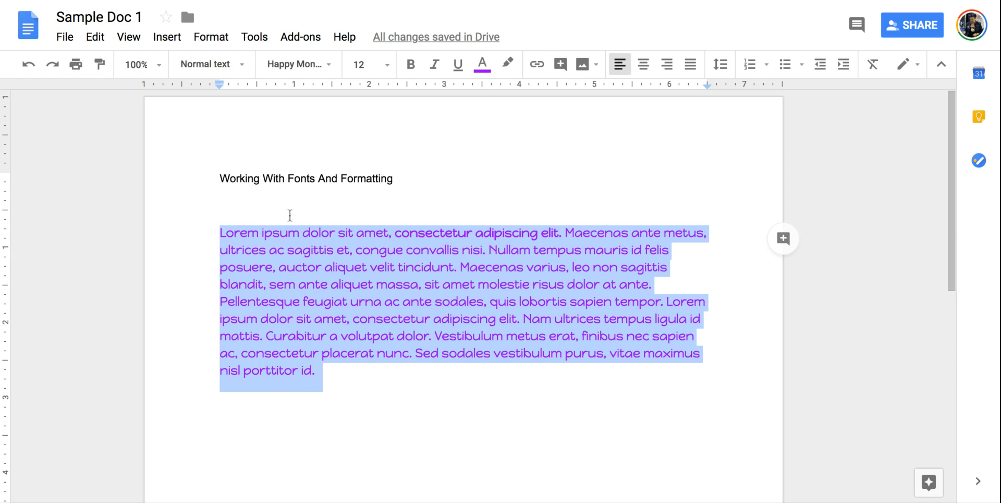
pyautogui.click(390, 212)
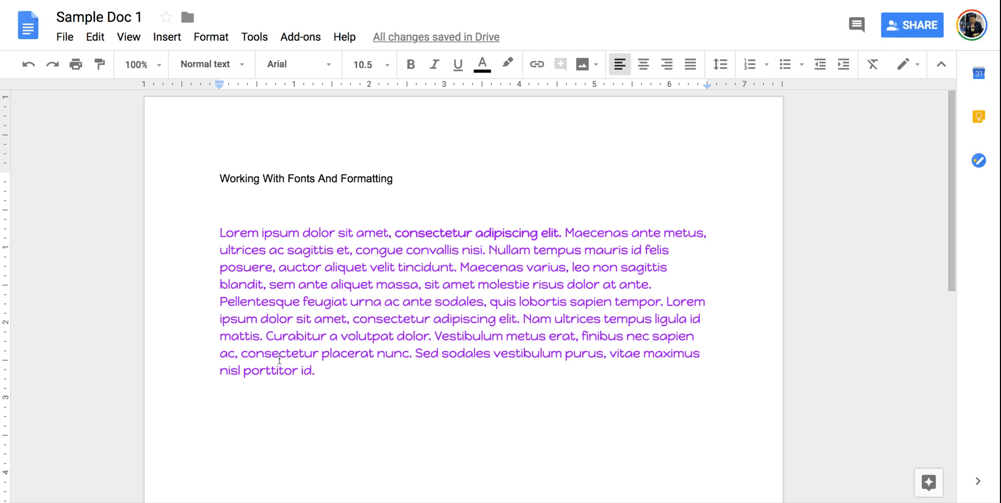
pyautogui.click(216, 234)
pyautogui.hotkey('shift', 'Right')
pyautogui.hotkey('shift', 'Right')
pyautogui.hotkey('shift', 'Right')
pyautogui.hotkey('shift', 'Right')
pyautogui.hotkey('shift', 'Right')
pyautogui.hotkey('shift', 'Right')
pyautogui.hotkey('shift', 'Right')
pyautogui.hotkey('shift', 'Right')
pyautogui.hotkey('shift', 'Right')
pyautogui.hotkey('shift', 'Right')
pyautogui.hotkey('shift', 'Right')
pyautogui.hotkey('shift', 'Right')
pyautogui.hotkey('shift', 'Right')
pyautogui.hotkey('shift', 'Right')
pyautogui.hotkey('shift', 'Right')
pyautogui.hotkey('shift', 'Right')
pyautogui.hotkey('shift', 'Right')
pyautogui.hotkey('shift', 'Right')
pyautogui.hotkey('shift', 'Right')
pyautogui.hotkey('shift', 'Right')
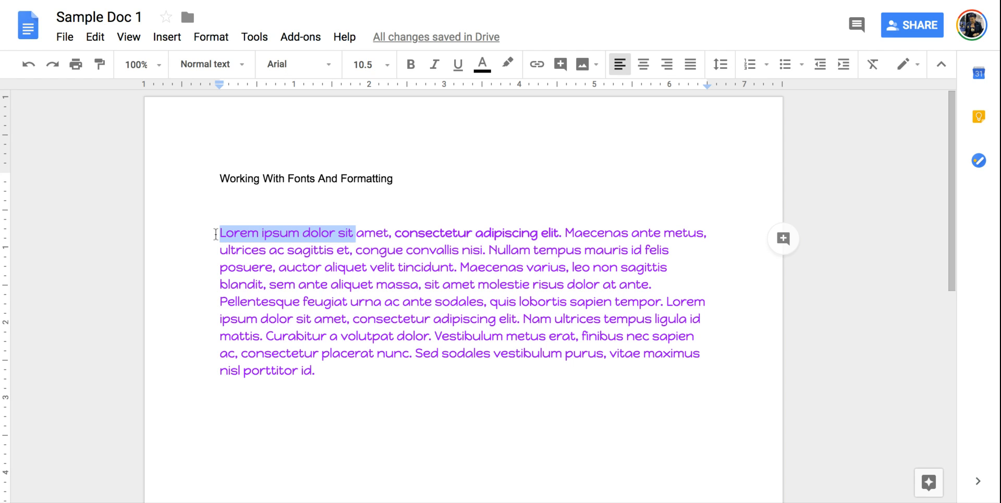
pyautogui.click(368, 396)
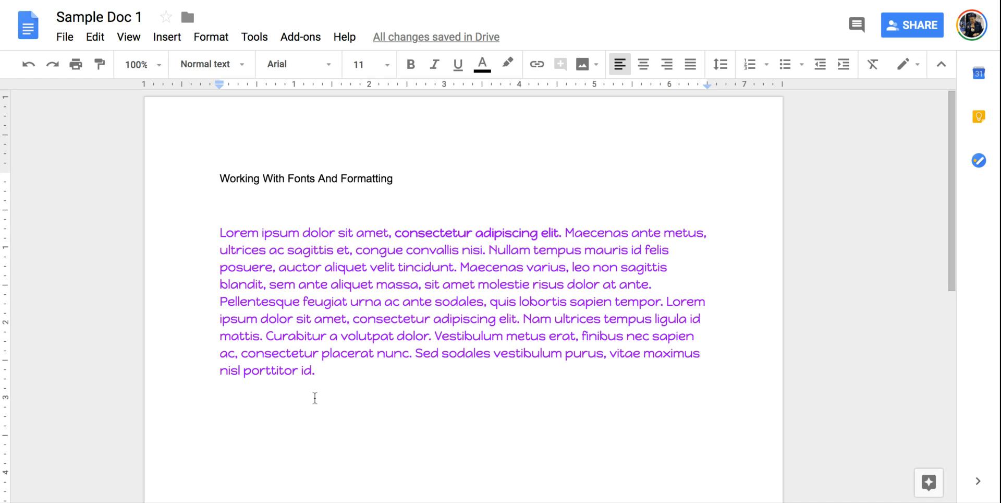
# Highlight the words "Maecenas ante" in the paragraph's first line in yellow and deselect them.
pyautogui.moveTo(567, 233); pyautogui.dragTo(662, 233)
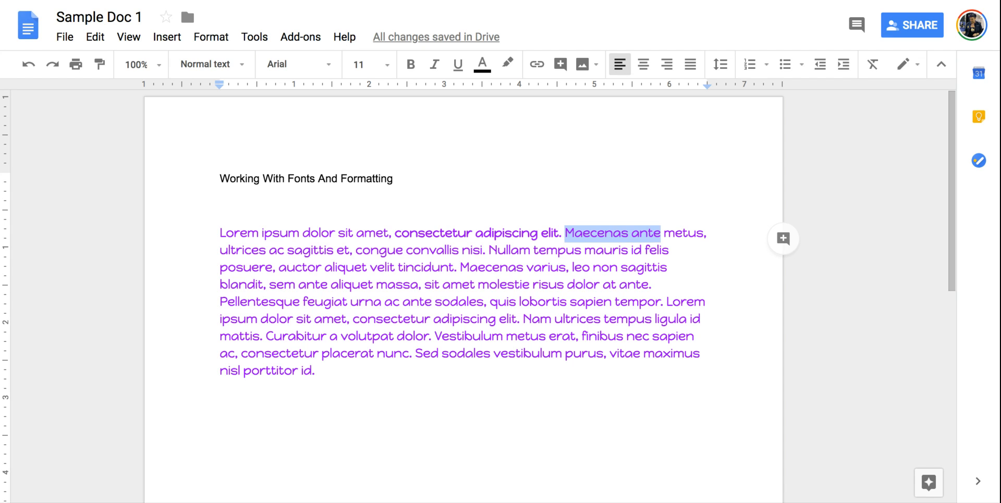
pyautogui.click(508, 65)
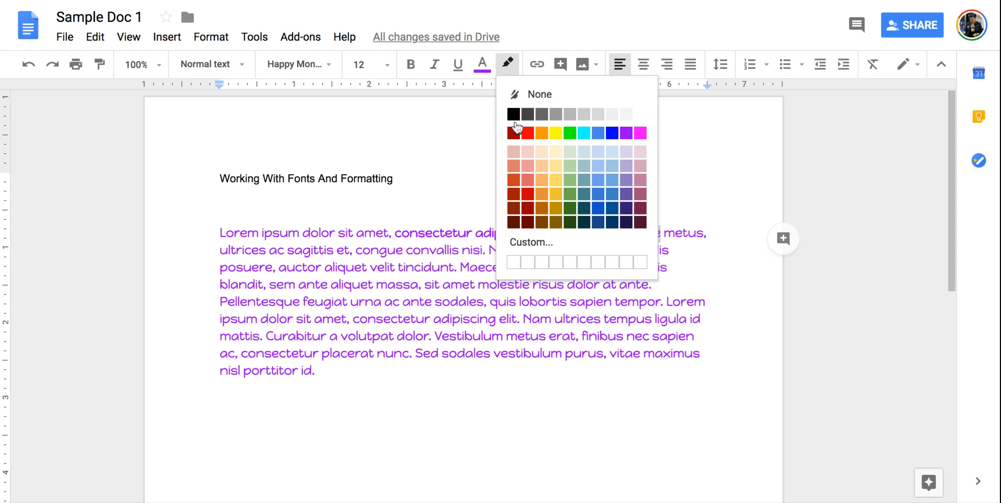
pyautogui.click(556, 133)
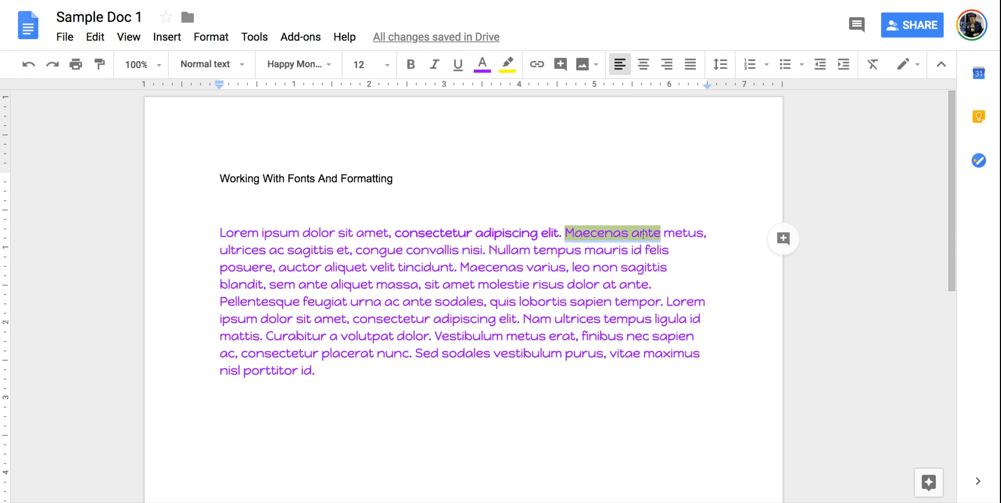
pyautogui.click(624, 193)
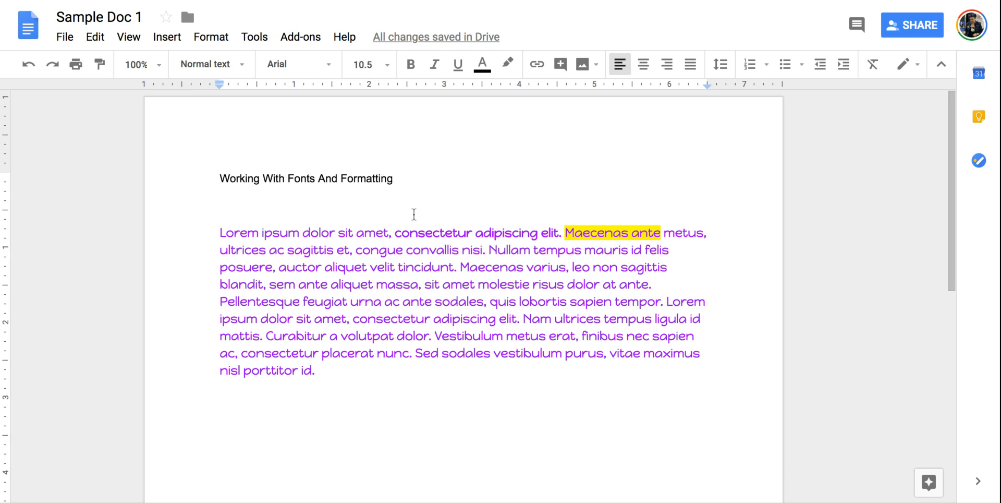
# Try shifting the title "Working With Fonts And Formatting" toward the page center with spaces and tabs, then remove them.
pyautogui.click(221, 177)
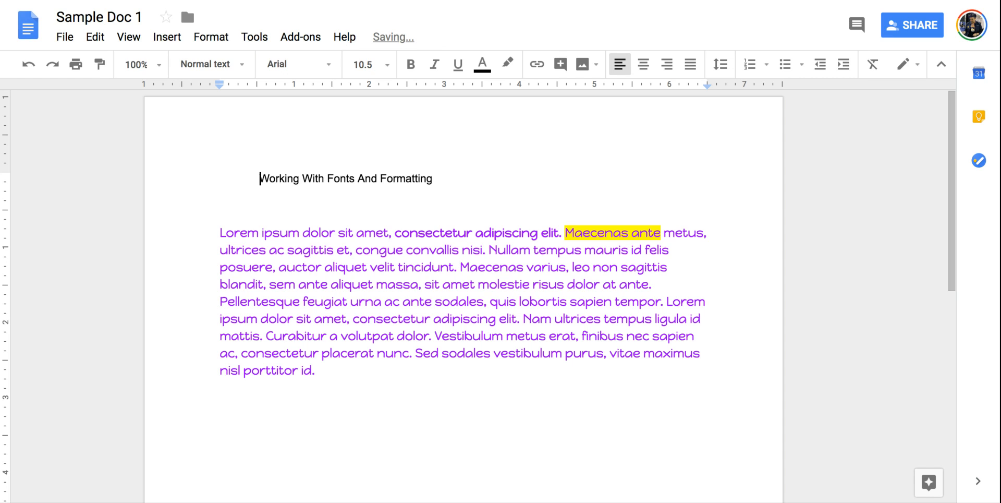
pyautogui.hotkey('shift', 'Home')
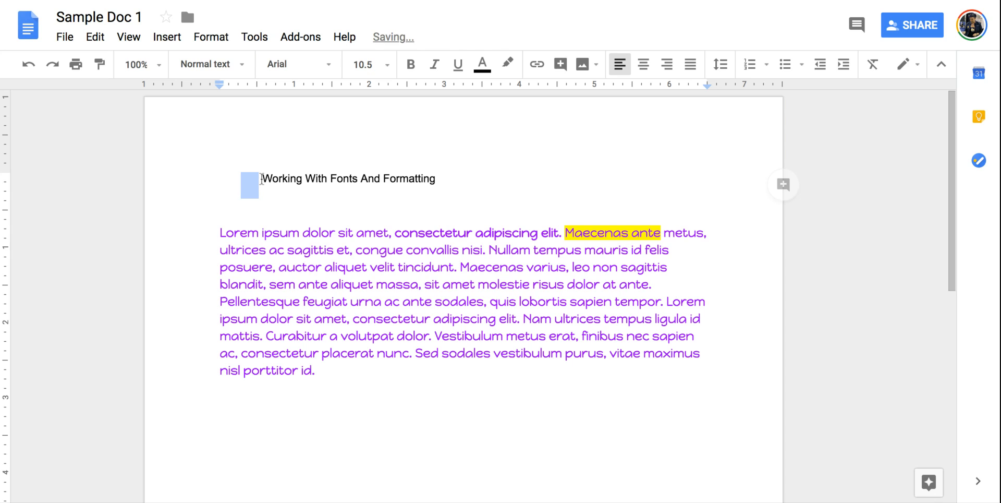
pyautogui.press('BackSpace')
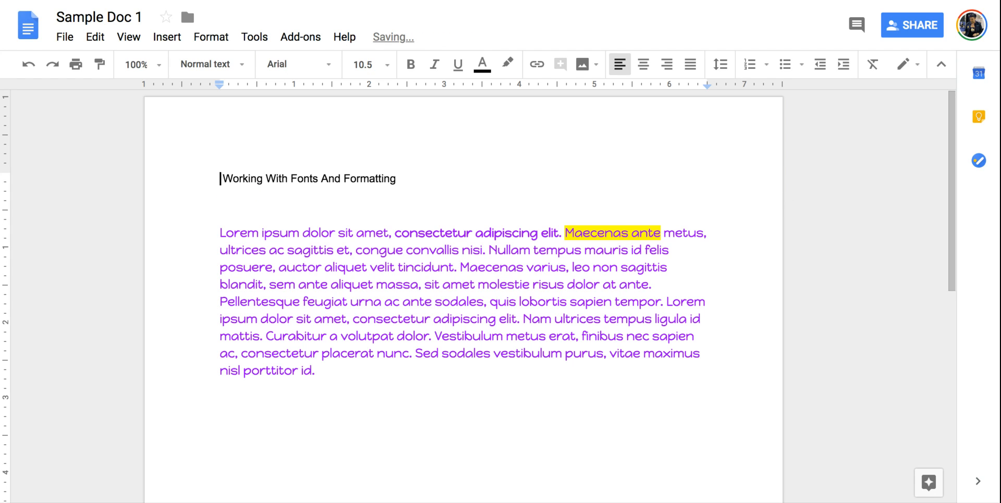
pyautogui.press('Tab')
pyautogui.press('Tab')
pyautogui.press('Tab')
pyautogui.press('BackSpace')
pyautogui.press('BackSpace')
pyautogui.press('BackSpace')
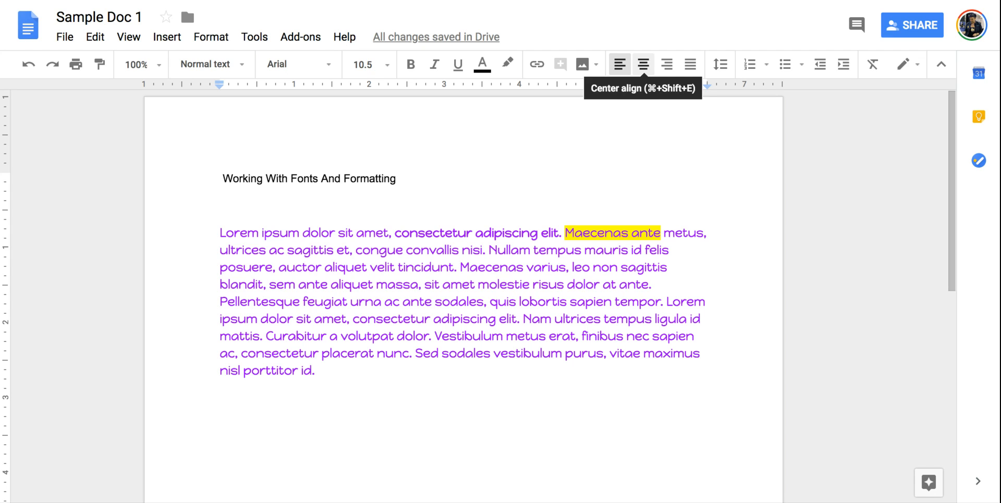
# Try center, right and left alignment on the title line, finishing with it center-aligned.
pyautogui.press('super+shift+e')
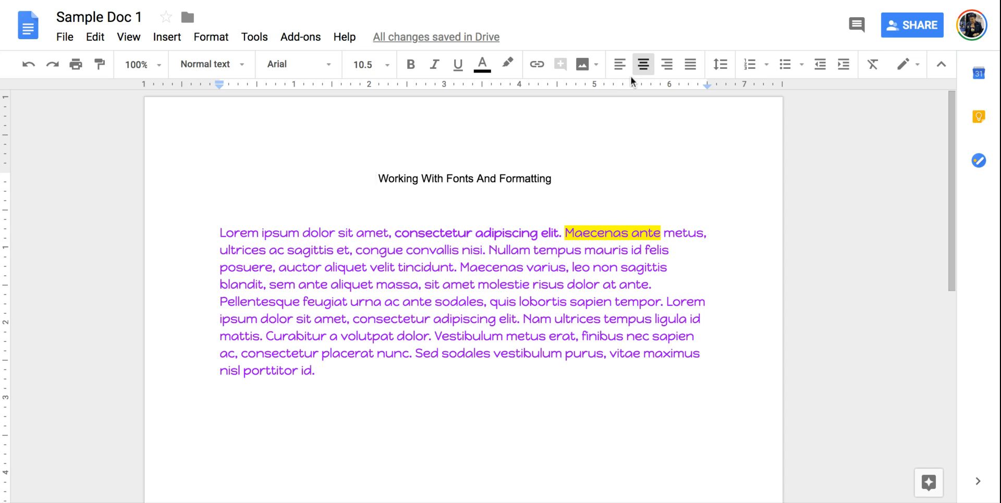
pyautogui.click(670, 71)
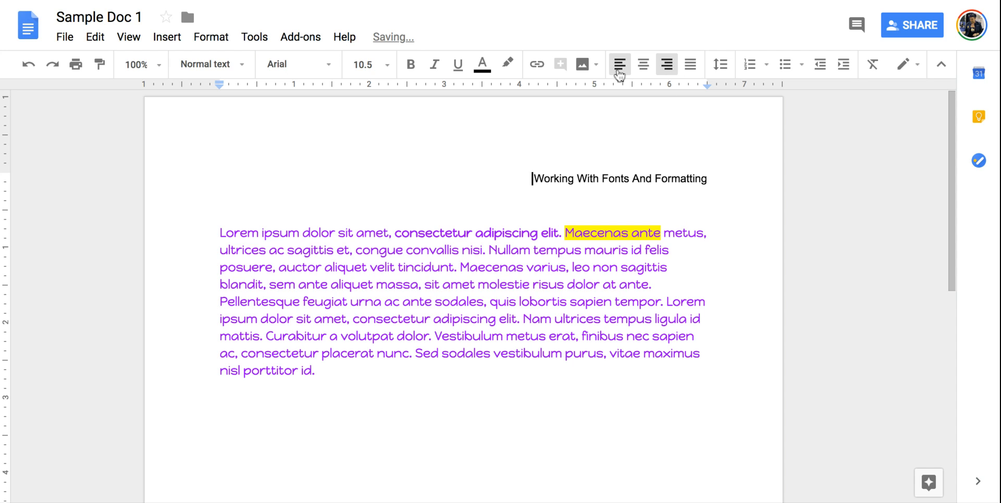
pyautogui.click(619, 66)
pyautogui.click(645, 71)
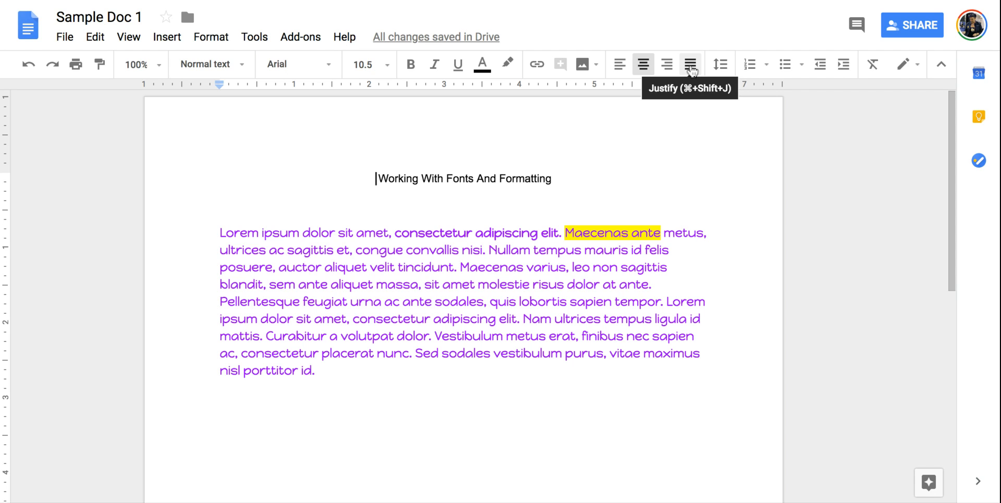
# Try justified alignment on the whole Lorem ipsum paragraph, then return it to left alignment.
pyautogui.click(219, 233)
pyautogui.hotkey('shift', 'Down')
pyautogui.hotkey('shift', 'Down')
pyautogui.hotkey('shift', 'Down')
pyautogui.hotkey('shift', 'Down')
pyautogui.hotkey('shift', 'Down')
pyautogui.hotkey('shift', 'Down')
pyautogui.hotkey('shift', 'Down')
pyautogui.hotkey('shift', 'Down')
pyautogui.hotkey('shift', 'Down')
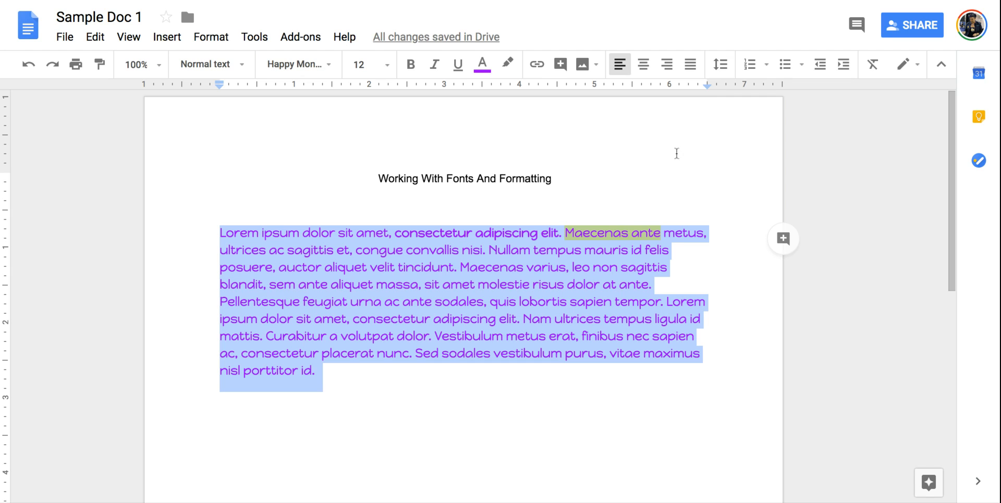
pyautogui.click(692, 72)
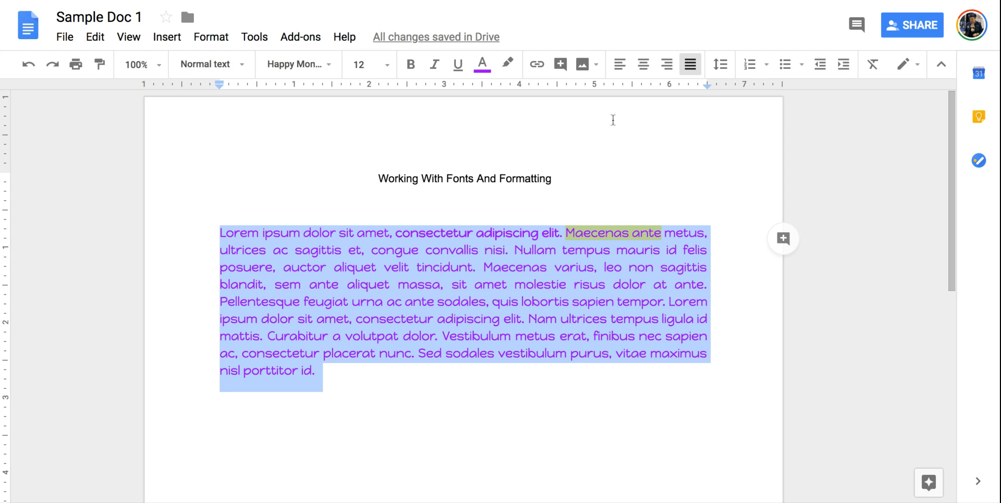
pyautogui.click(621, 73)
# Set the title "Working With Fonts And Formatting" to the Bowlby One SC font at size 30.
pyautogui.click(557, 178)
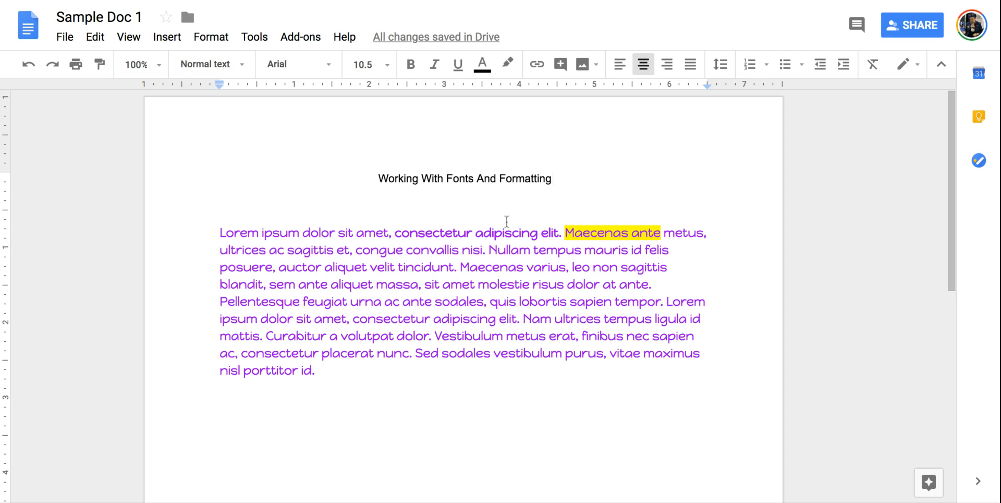
pyautogui.tripleClick(566, 176)
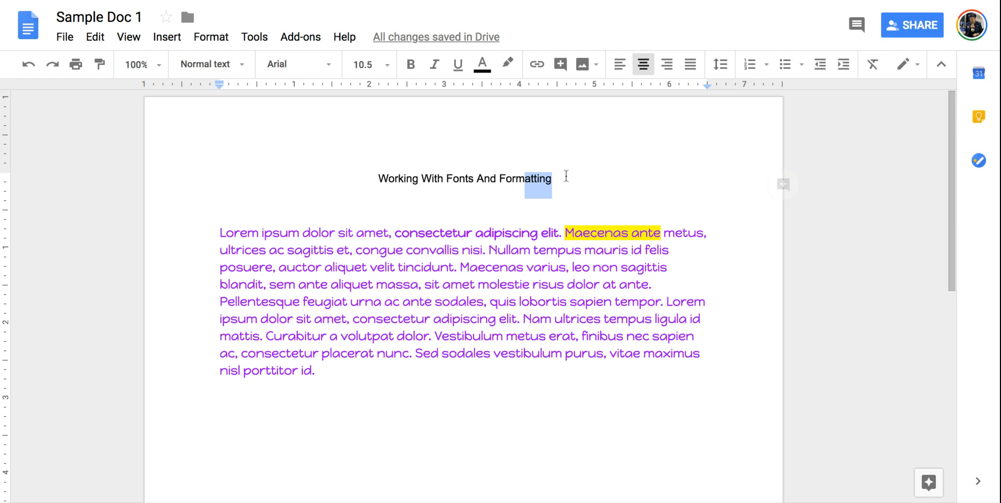
pyautogui.click(330, 68)
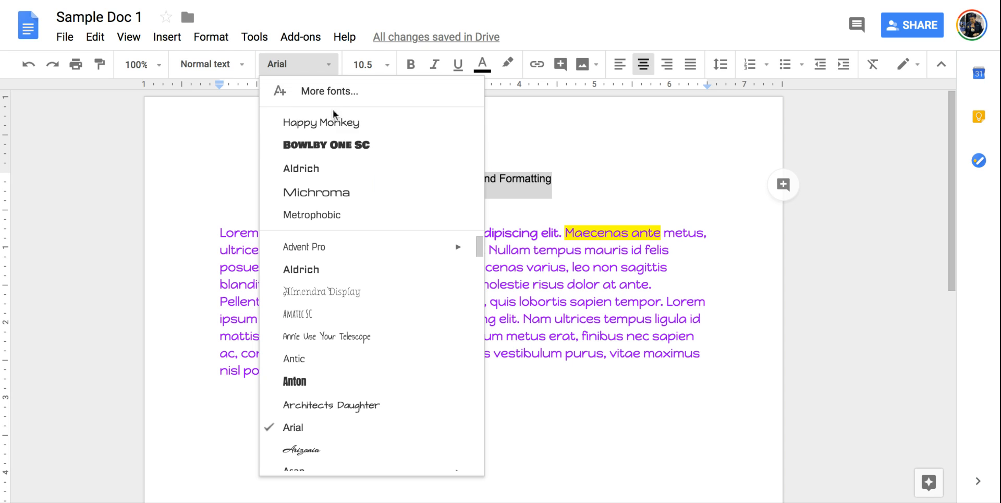
pyautogui.click(331, 146)
pyautogui.click(390, 65)
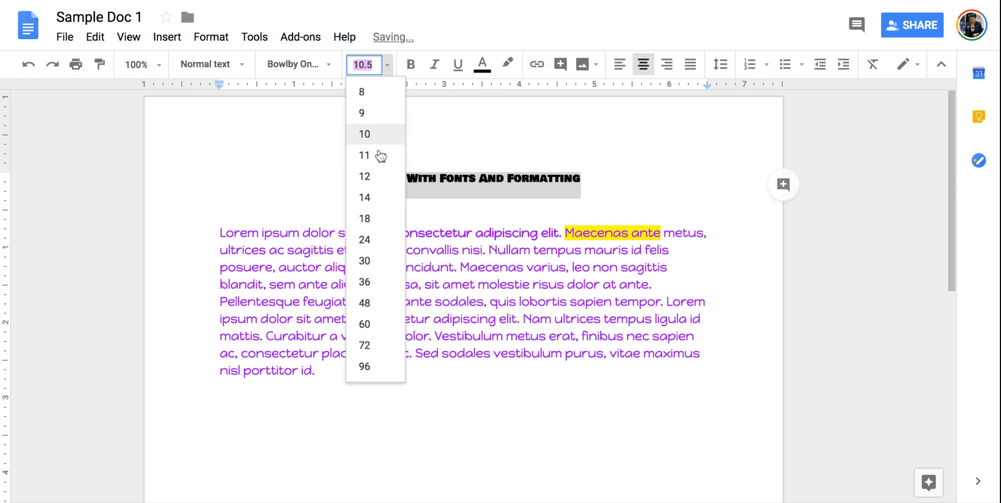
pyautogui.click(371, 260)
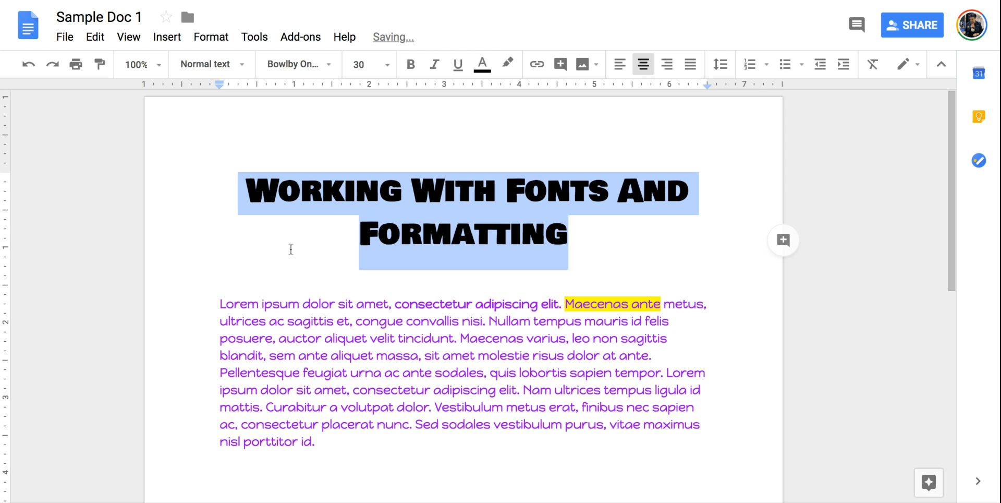
# Change the title's text color to orange and deselect it.
pyautogui.click(482, 63)
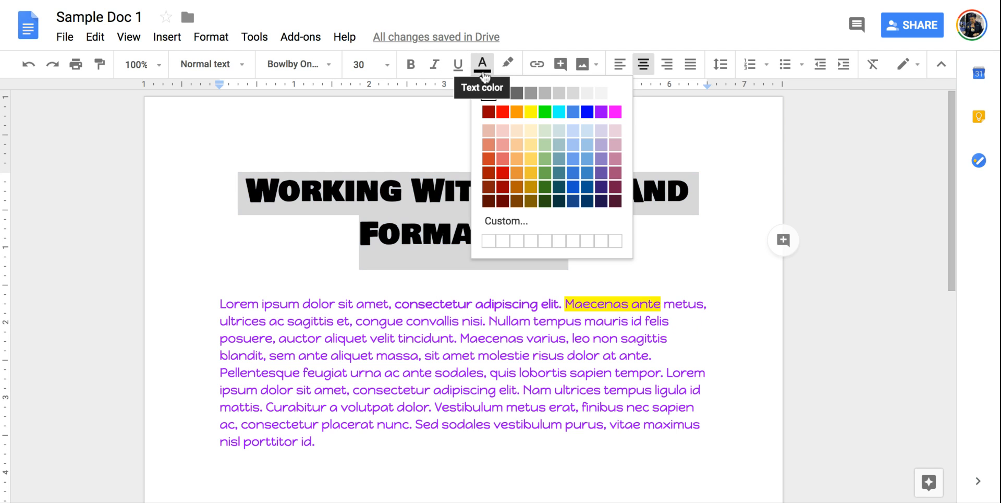
pyautogui.click(524, 119)
pyautogui.click(596, 238)
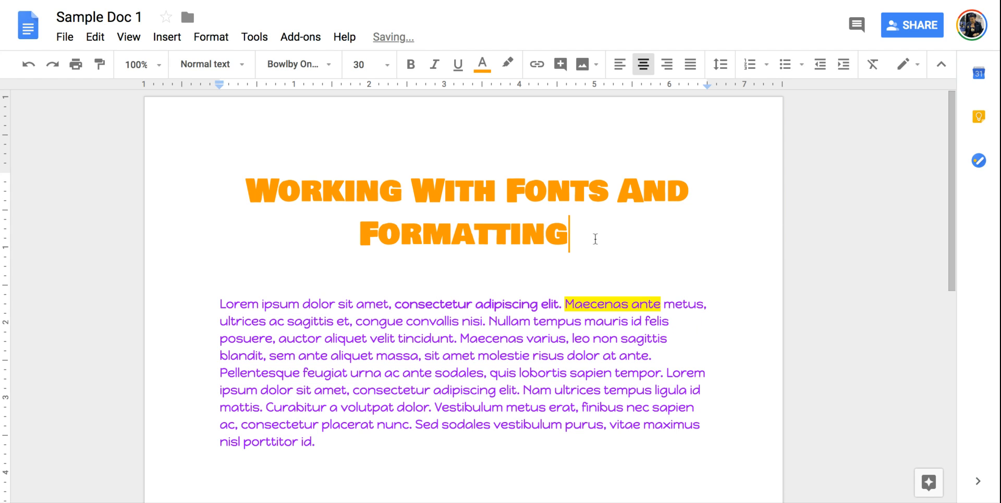